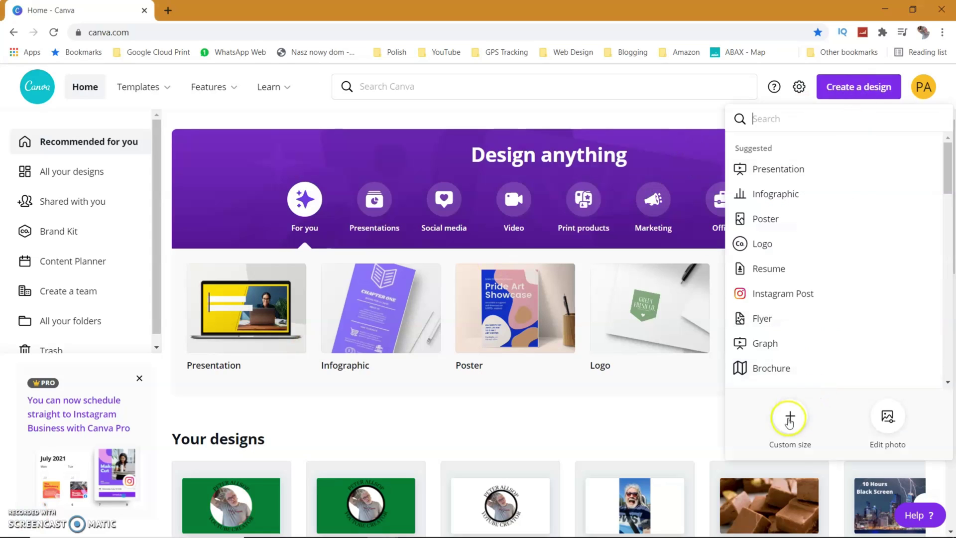
# Step: Create a new 1920 × 1080 px custom design and add a square from Elements
pyautogui.click(789, 418)
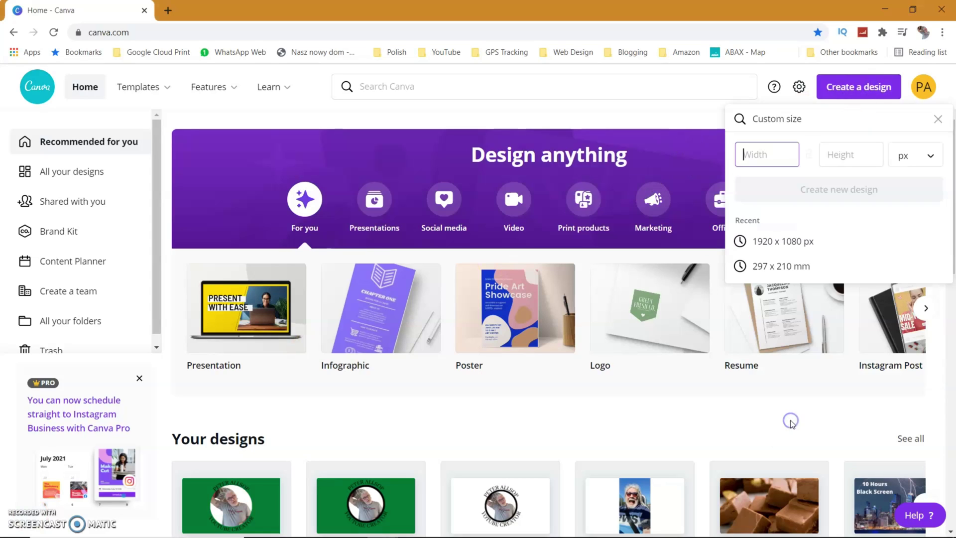
pyautogui.click(781, 242)
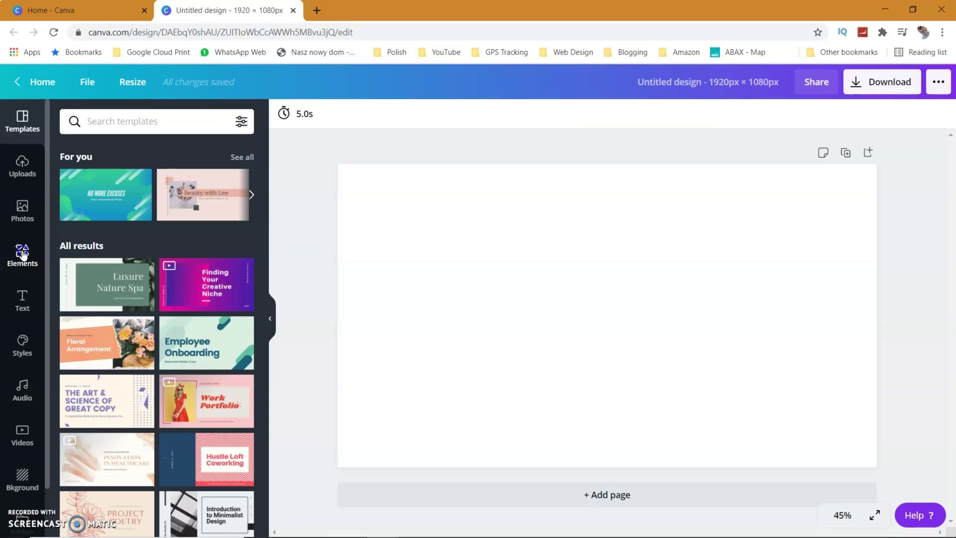
pyautogui.click(22, 254)
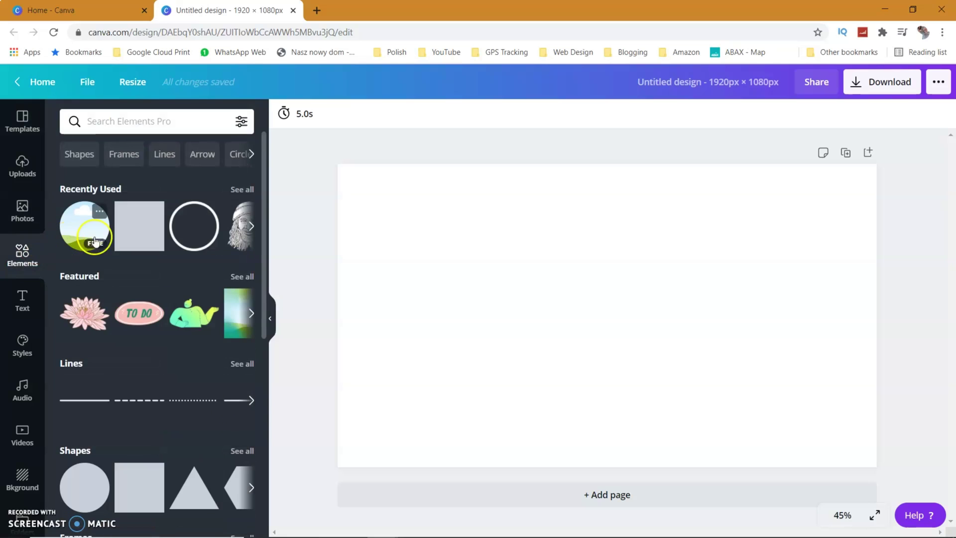
pyautogui.click(131, 219)
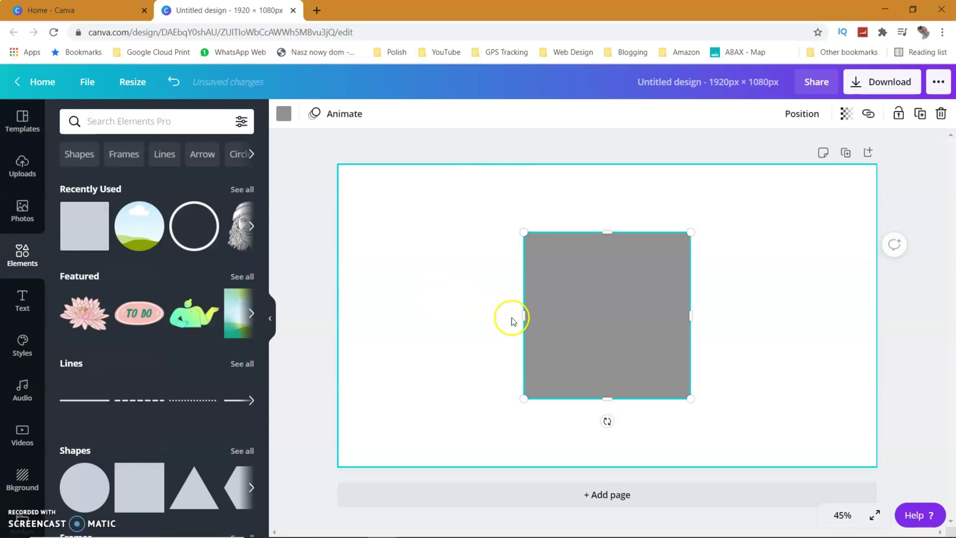
# Step: Stretch the square to fill the whole page and colour it dark green
pyautogui.moveTo(525, 315); pyautogui.dragTo(338, 323)
pyautogui.moveTo(689, 313); pyautogui.dragTo(876, 329)
pyautogui.moveTo(621, 229); pyautogui.dragTo(602, 164)
pyautogui.moveTo(607, 397); pyautogui.dragTo(609, 466)
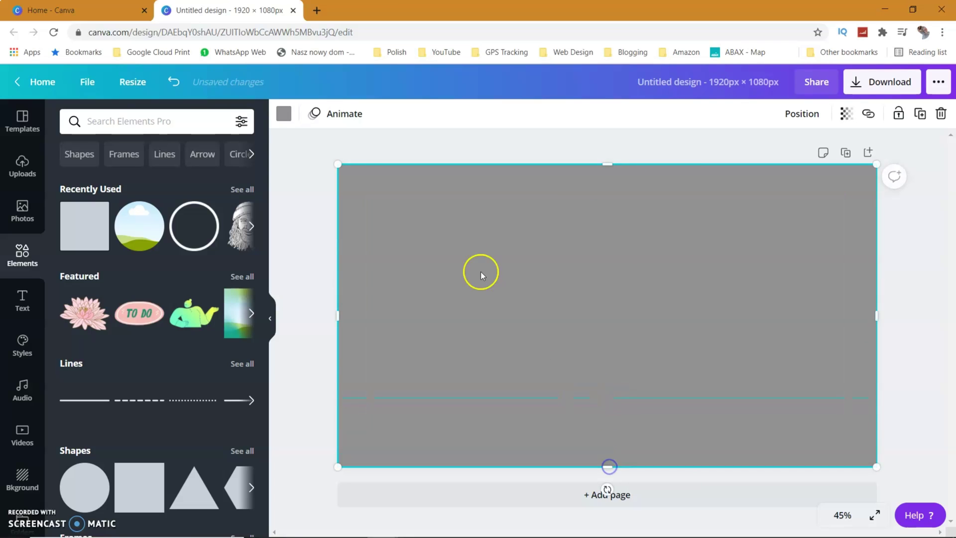
pyautogui.click(284, 113)
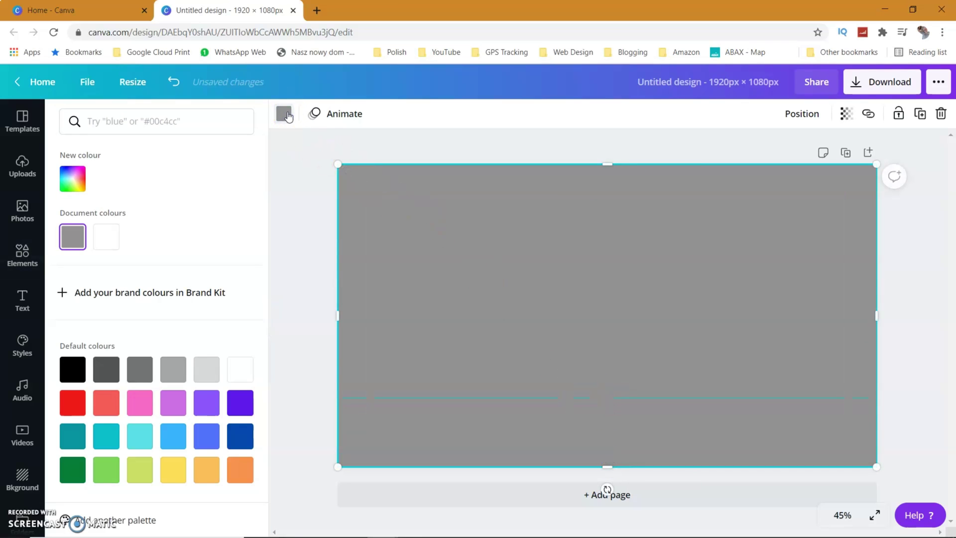
pyautogui.click(71, 473)
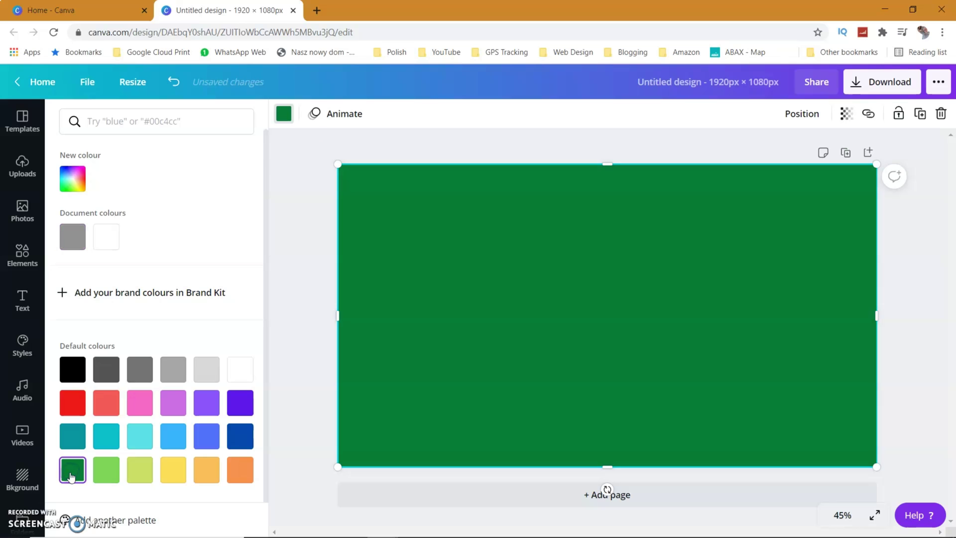
# Step: Add the circle frame, enlarge it to 838 × 838, and centre it on the page
pyautogui.click(24, 262)
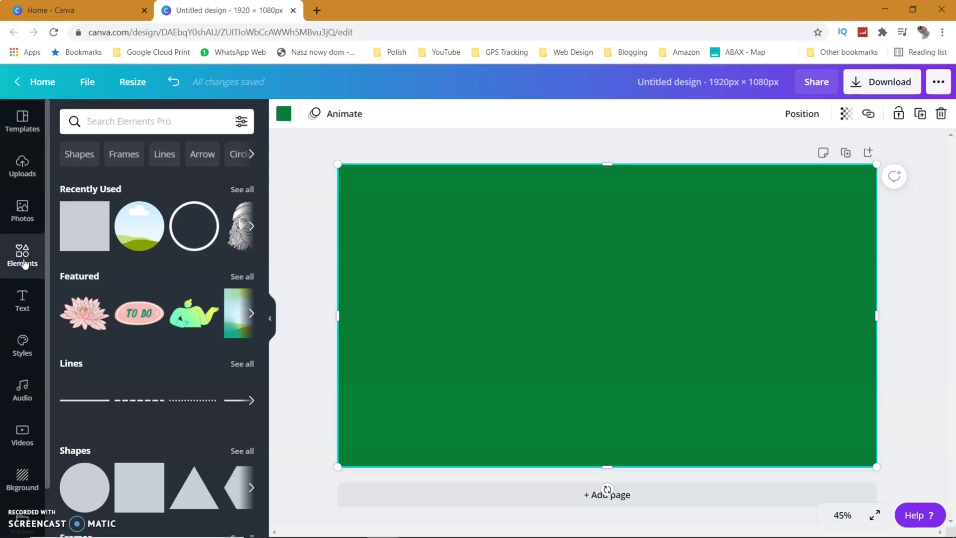
pyautogui.click(131, 228)
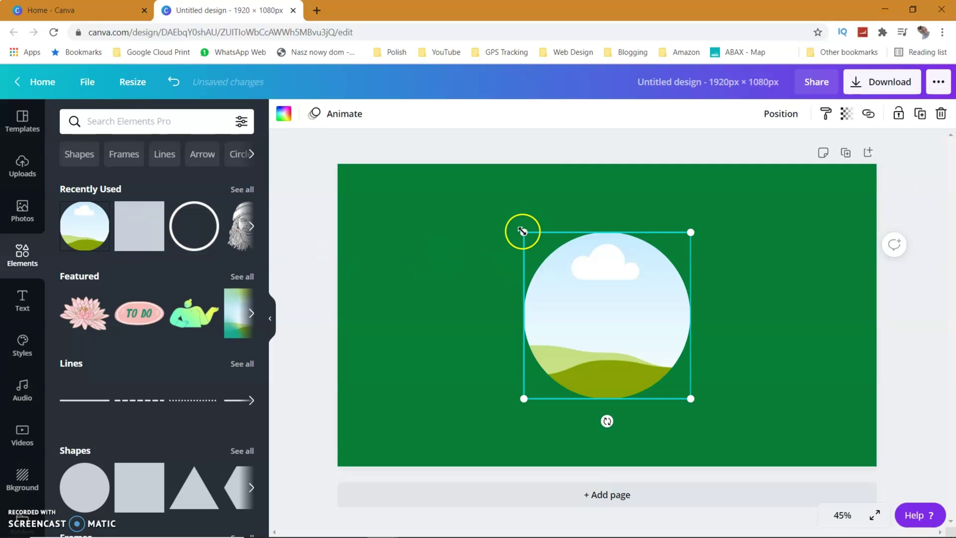
pyautogui.moveTo(523, 232); pyautogui.dragTo(469, 219)
pyautogui.moveTo(690, 398); pyautogui.dragTo(716, 424)
pyautogui.moveTo(615, 327)
pyautogui.mouseDown()
pyautogui.moveTo(602, 331)
pyautogui.moveTo(621, 330)
pyautogui.mouseUp()
# Step: Drag the man's uploaded photo into the circle frame
pyautogui.click(25, 168)
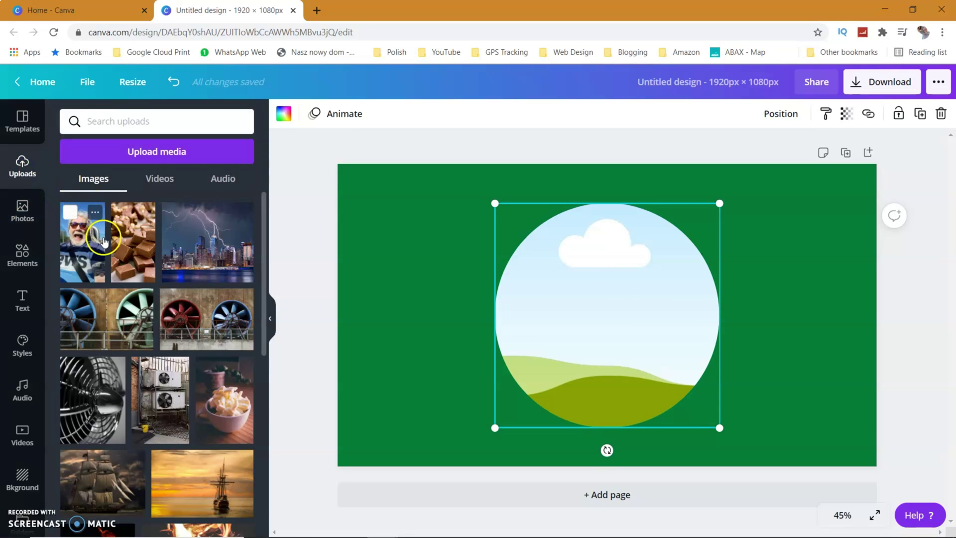
pyautogui.scroll(-15, 104, 243)
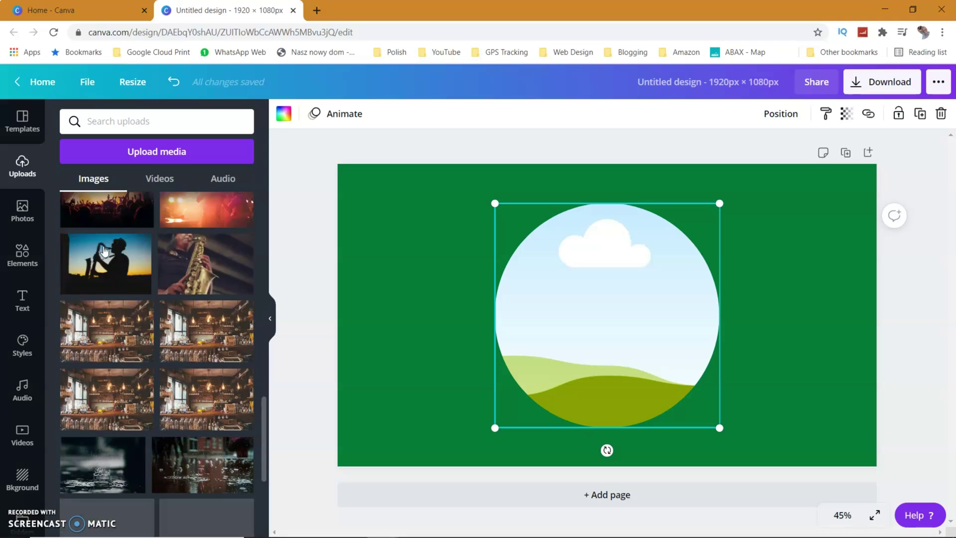
pyautogui.scroll(-10, 104, 251)
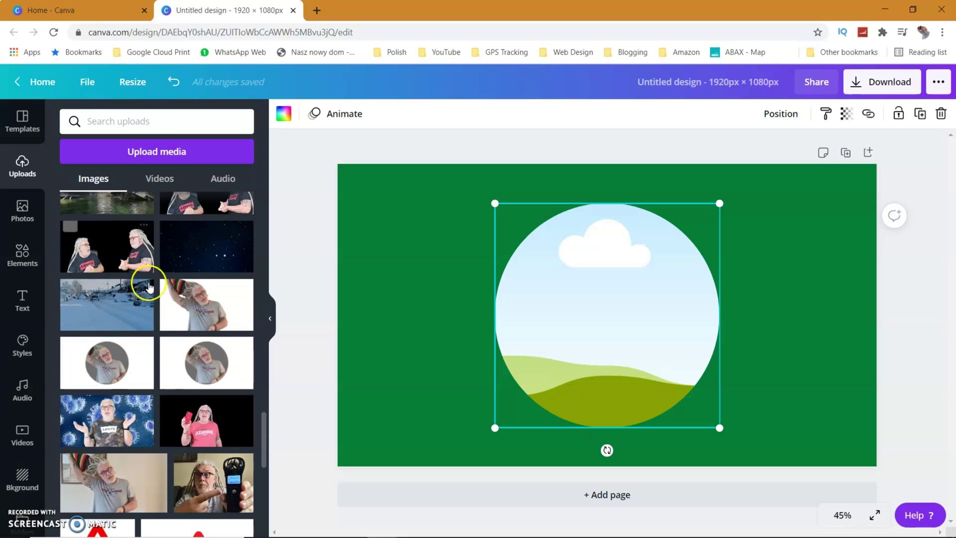
pyautogui.moveTo(219, 294); pyautogui.dragTo(520, 246)
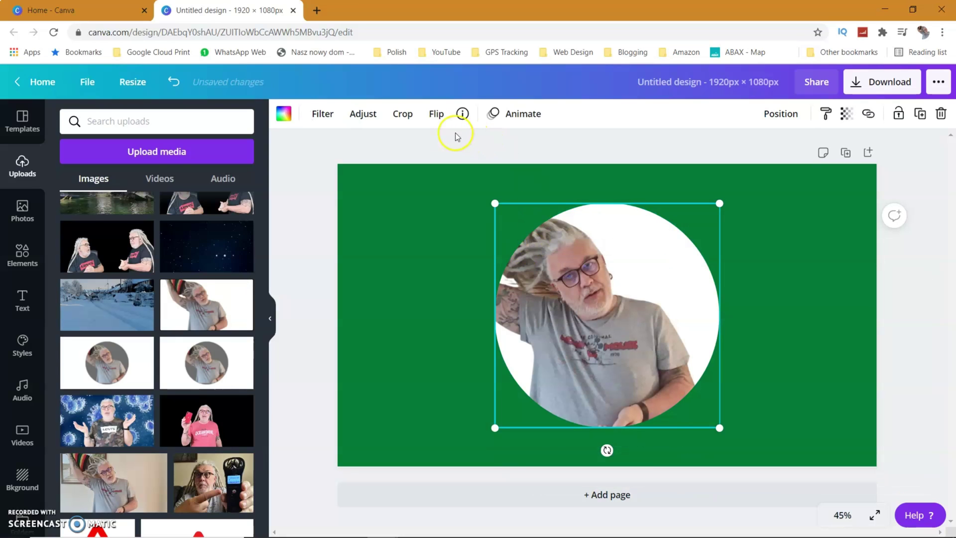
# Step: Crop to reposition the photo within the circle and confirm
pyautogui.click(402, 114)
pyautogui.moveTo(573, 297); pyautogui.dragTo(610, 295)
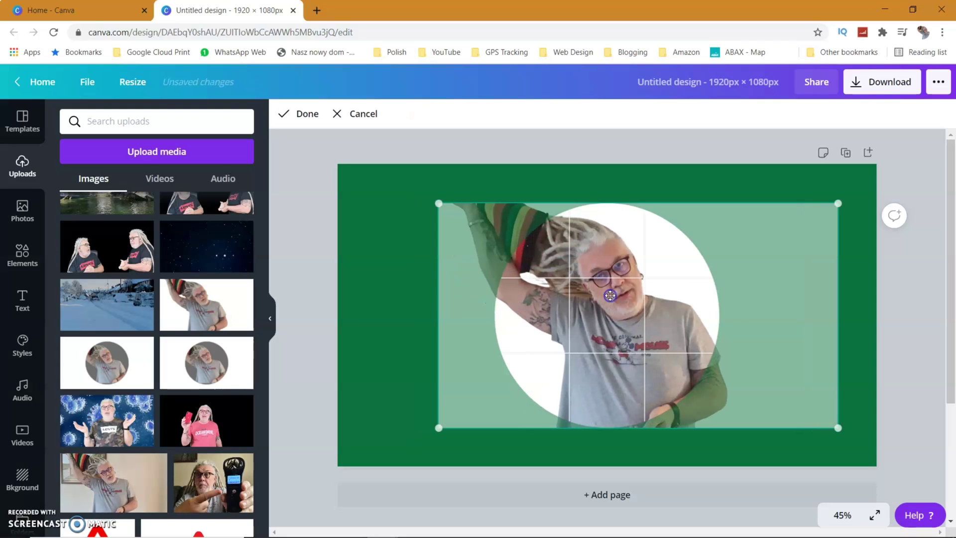
pyautogui.click(468, 293)
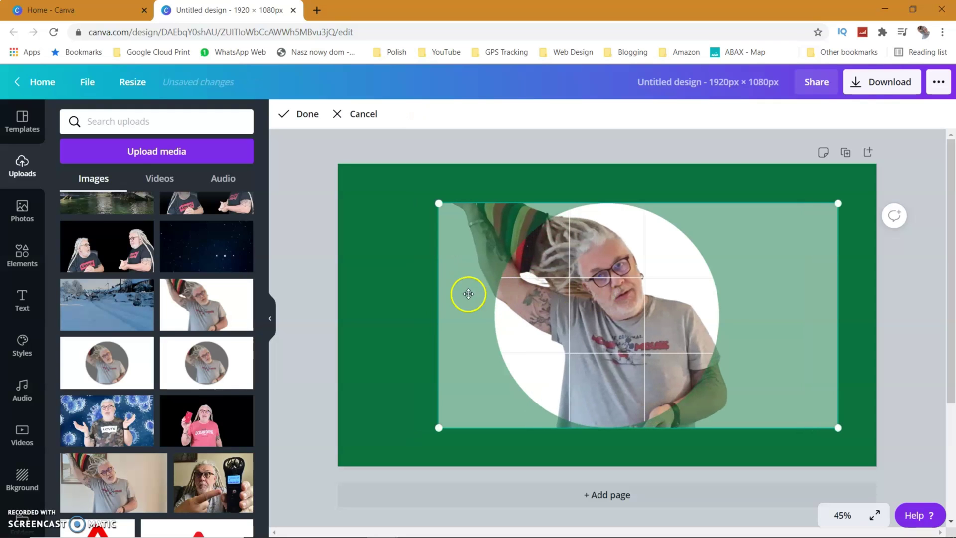
pyautogui.click(397, 298)
pyautogui.click(393, 293)
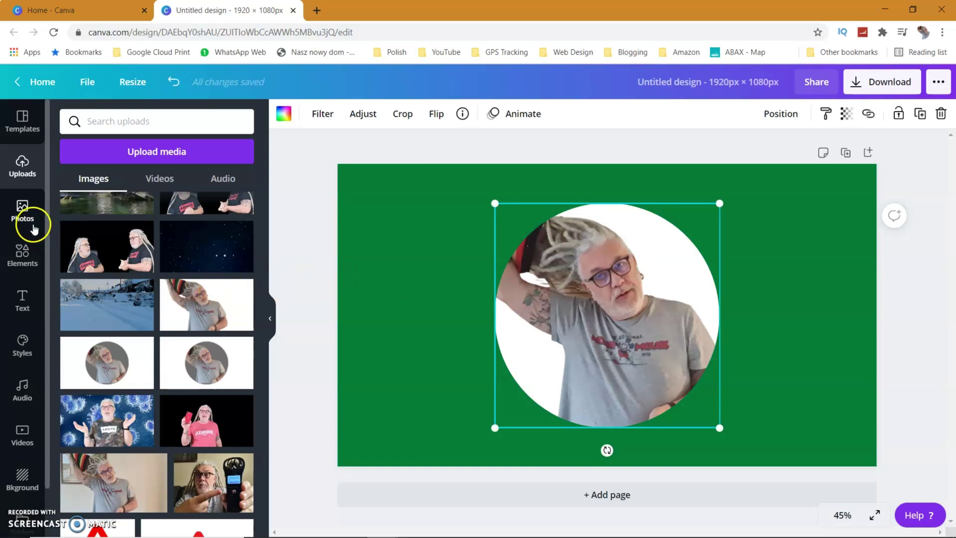
# Step: Add the black ring outline and enlarge it to 800 × 800 around the photo circle
pyautogui.click(22, 254)
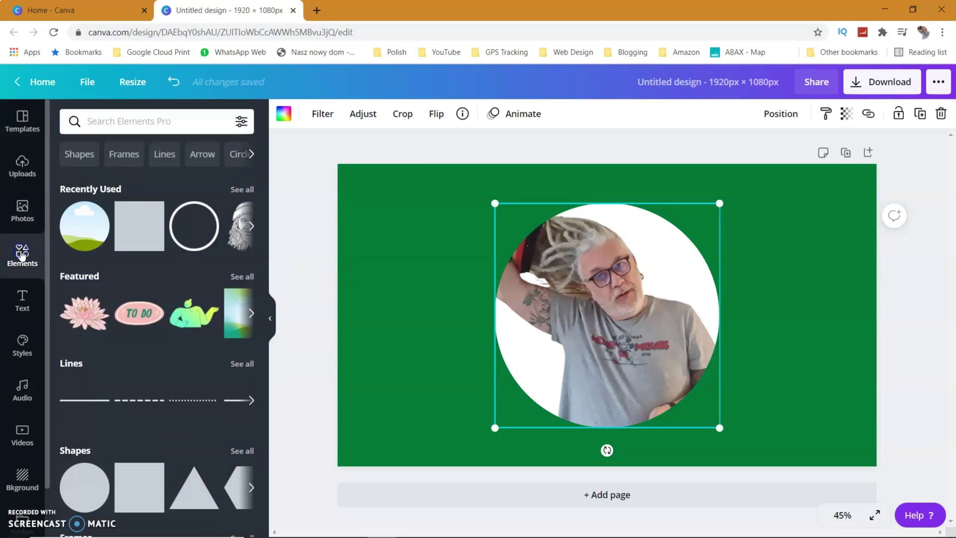
pyautogui.click(195, 232)
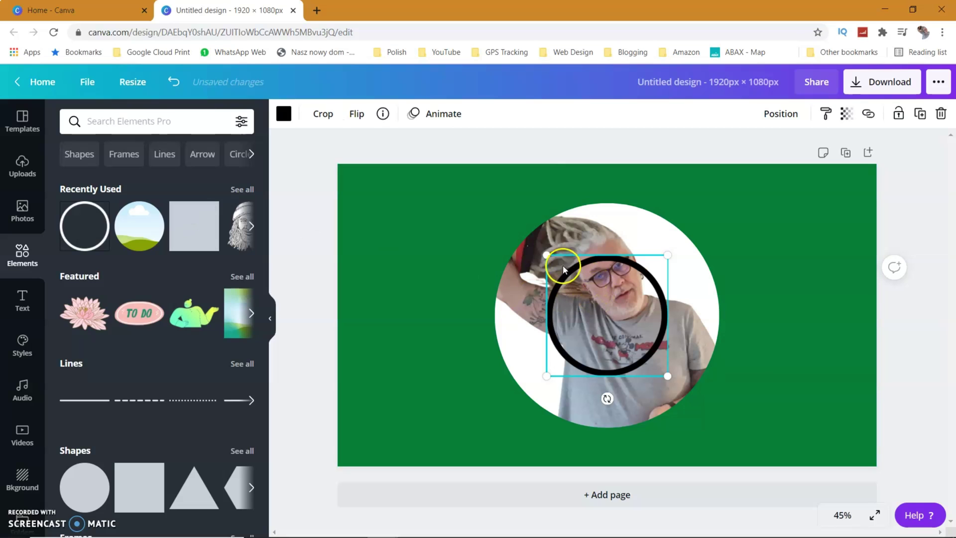
pyautogui.moveTo(548, 256); pyautogui.dragTo(494, 203)
pyautogui.moveTo(668, 376); pyautogui.dragTo(731, 423)
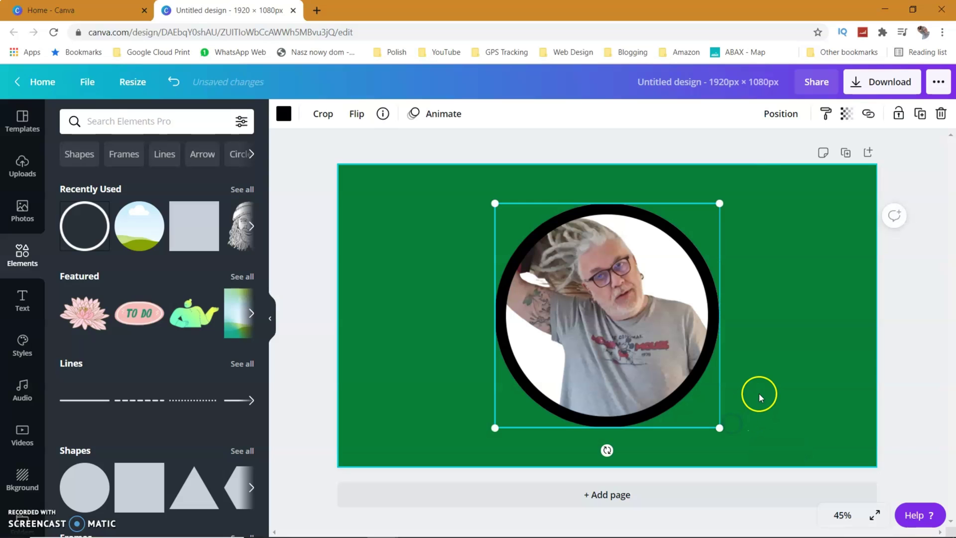
# Step: Add a heading with the person's full name in Abhaya Libre Regular and move it above the circle
pyautogui.click(21, 302)
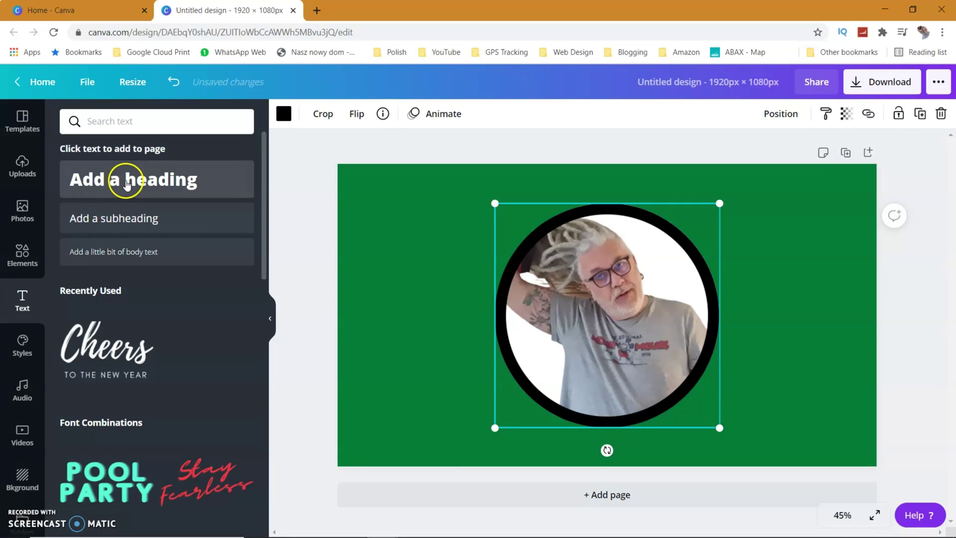
pyautogui.click(126, 181)
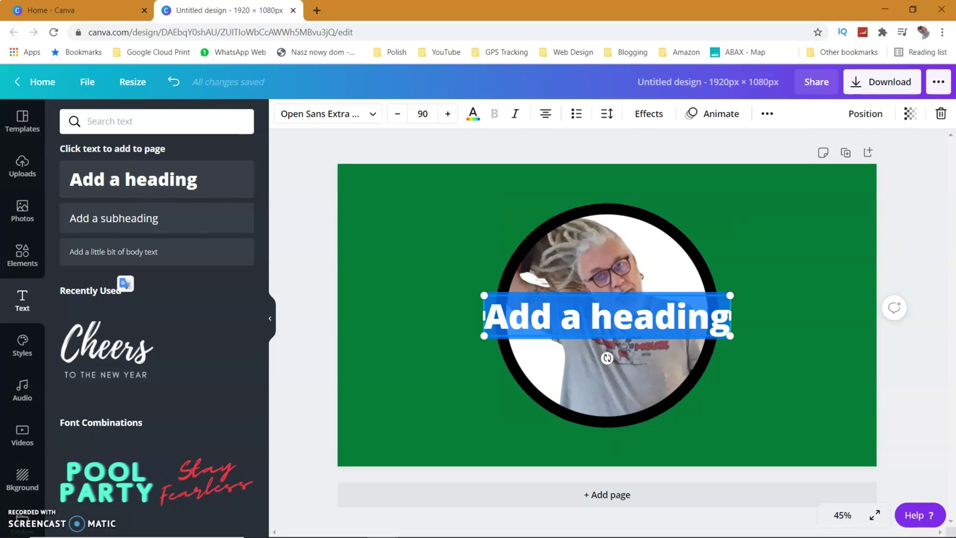
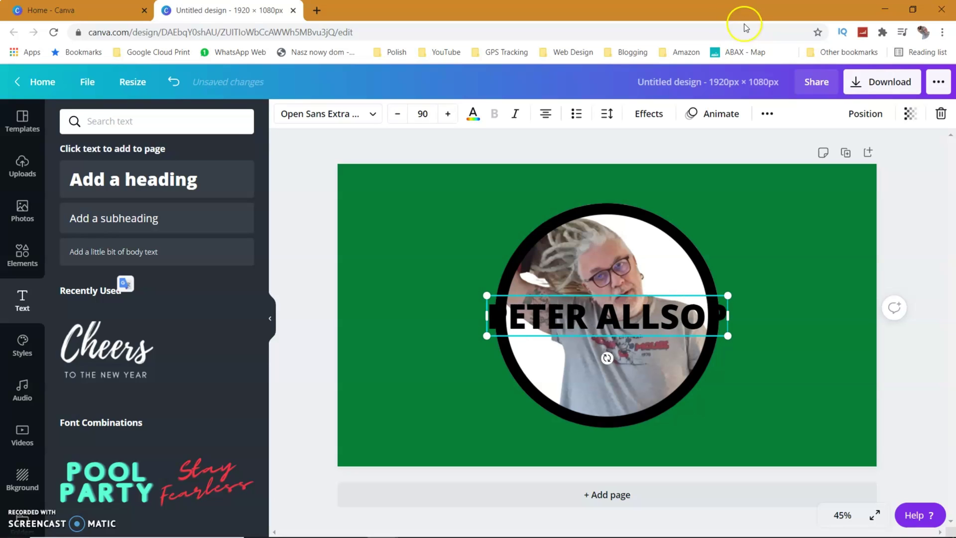
pyautogui.click(369, 116)
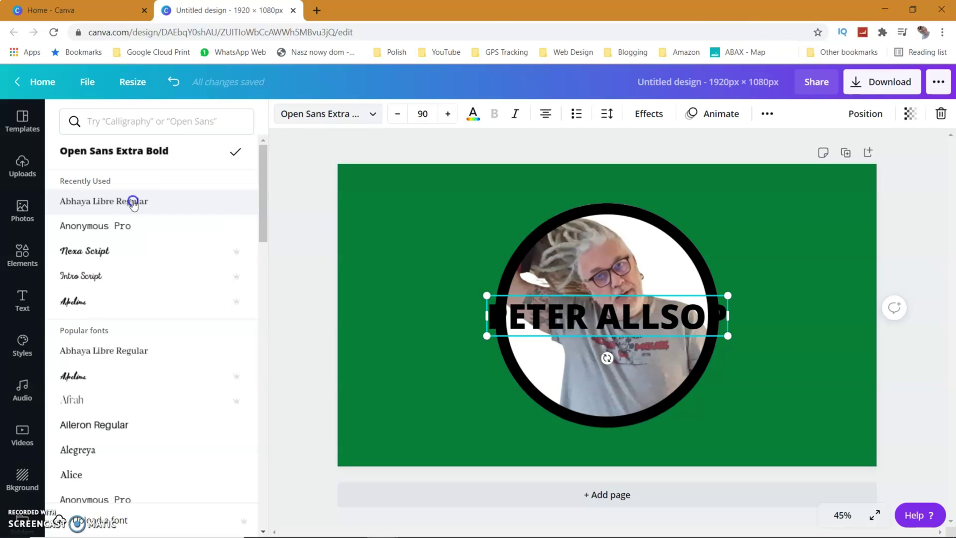
pyautogui.click(133, 201)
pyautogui.click(459, 336)
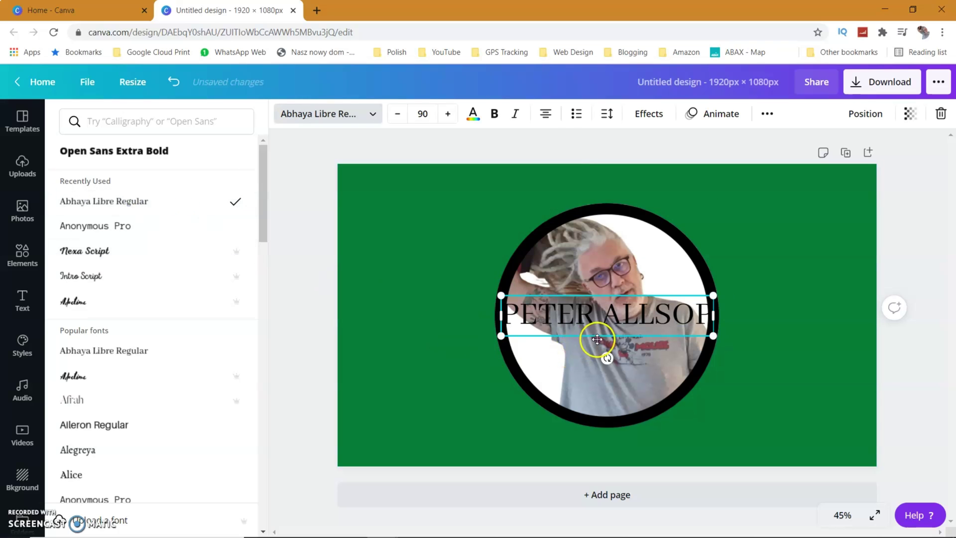
pyautogui.moveTo(608, 329); pyautogui.dragTo(608, 213)
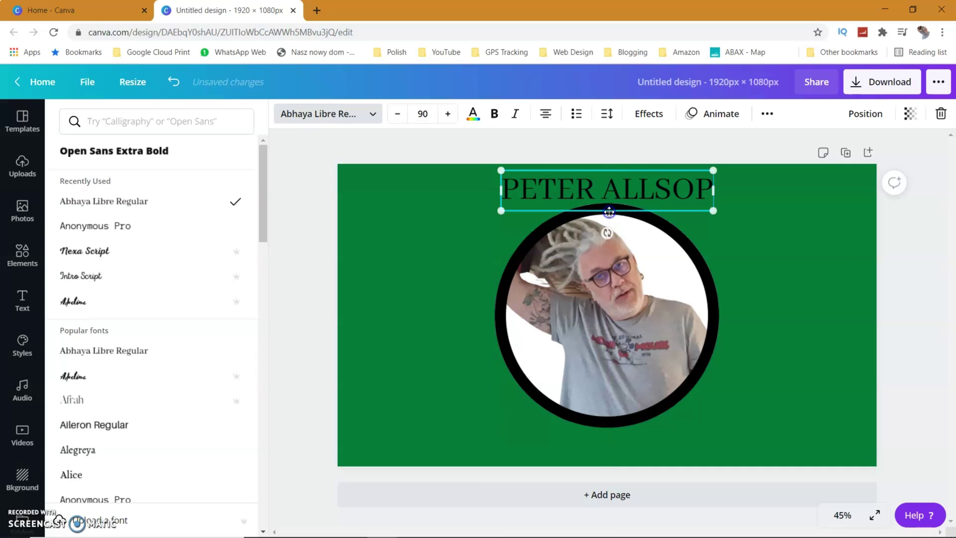
# Step: Apply a Curve effect to the name, set it to 65, and centre it over the circle
pyautogui.click(573, 164)
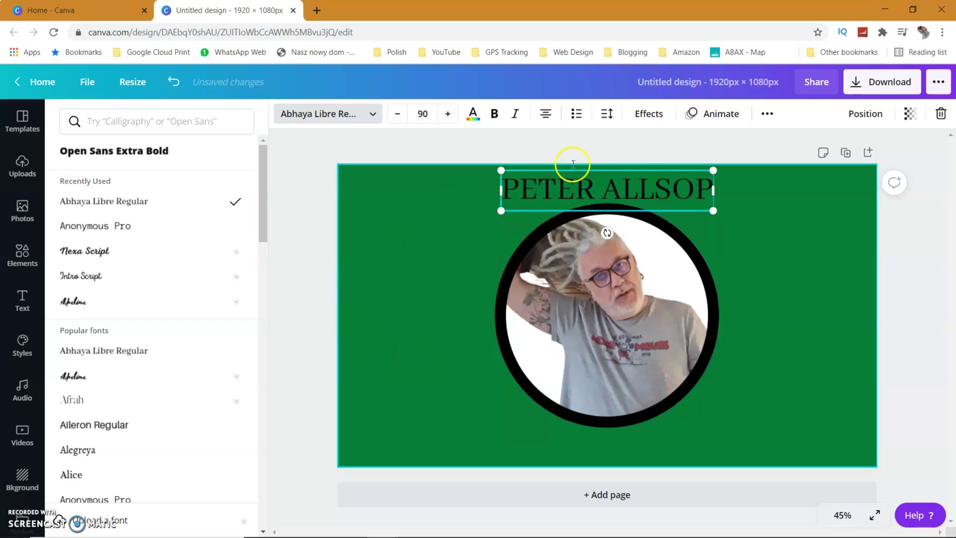
pyautogui.click(649, 112)
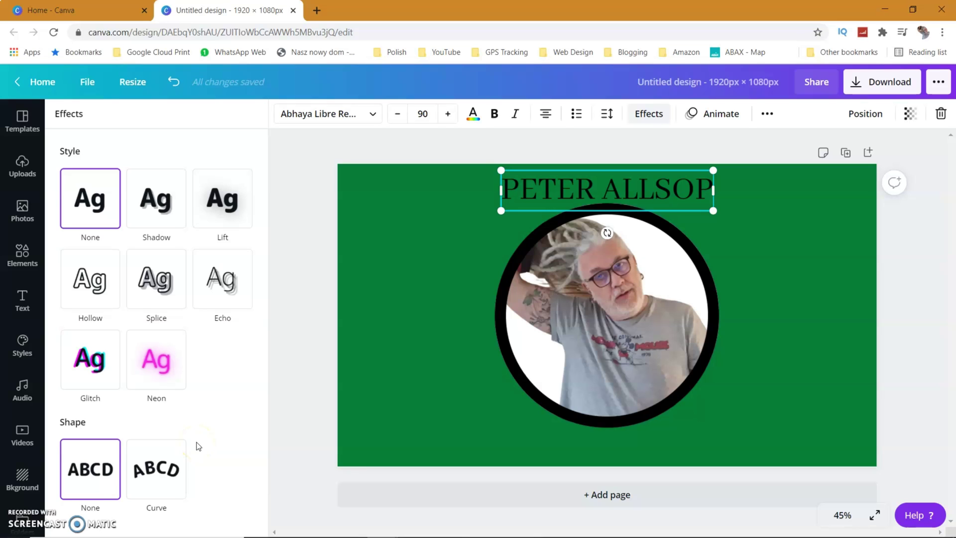
pyautogui.click(157, 469)
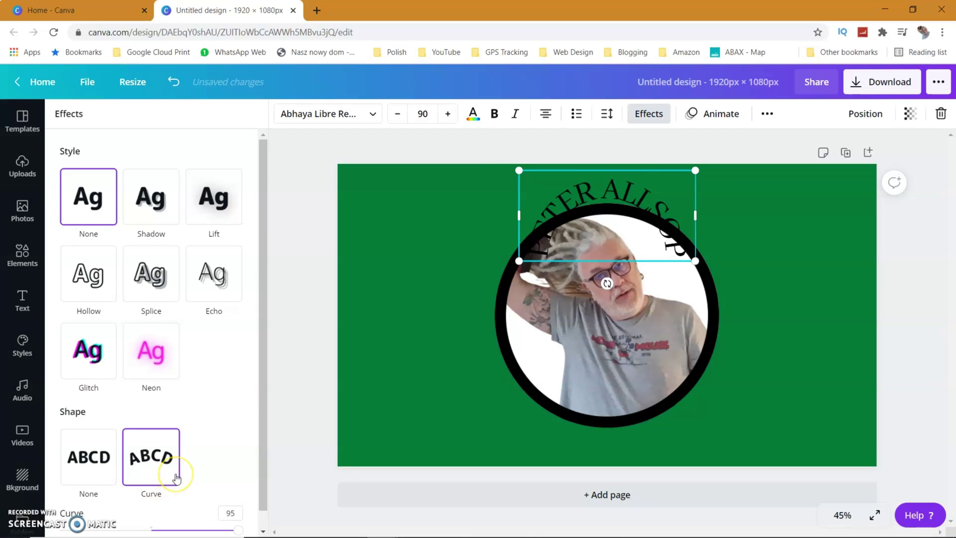
pyautogui.scroll(-1, 175, 477)
pyautogui.click(239, 513)
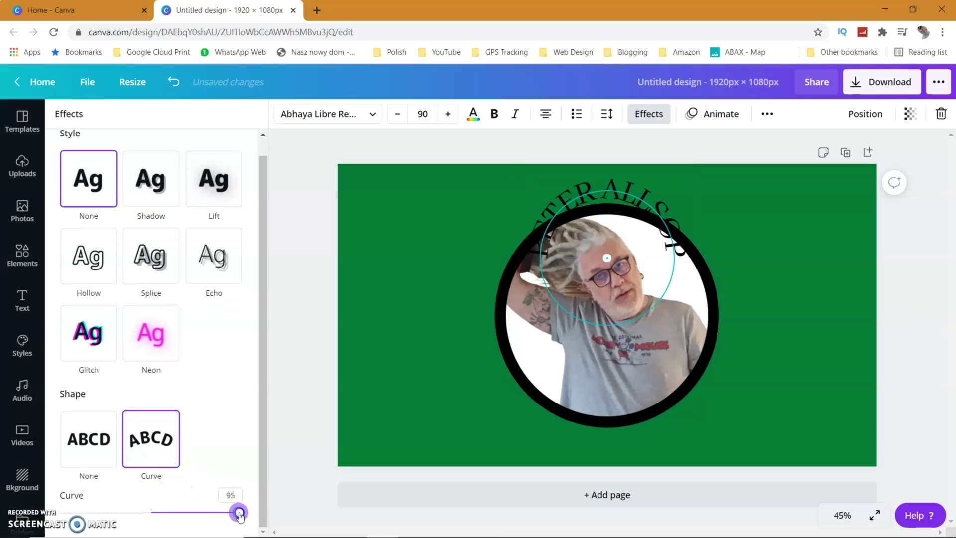
pyautogui.moveTo(239, 512); pyautogui.dragTo(211, 511)
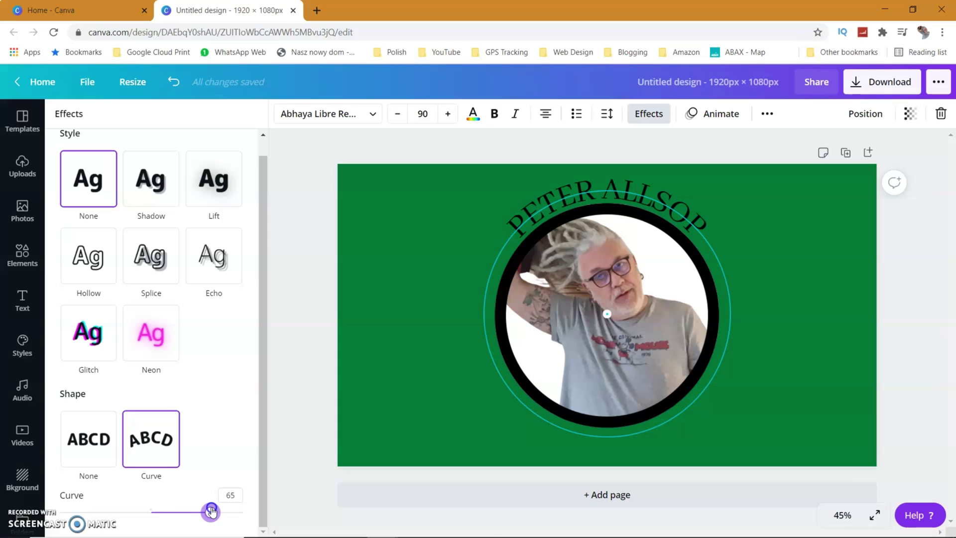
pyautogui.moveTo(211, 511); pyautogui.dragTo(211, 511)
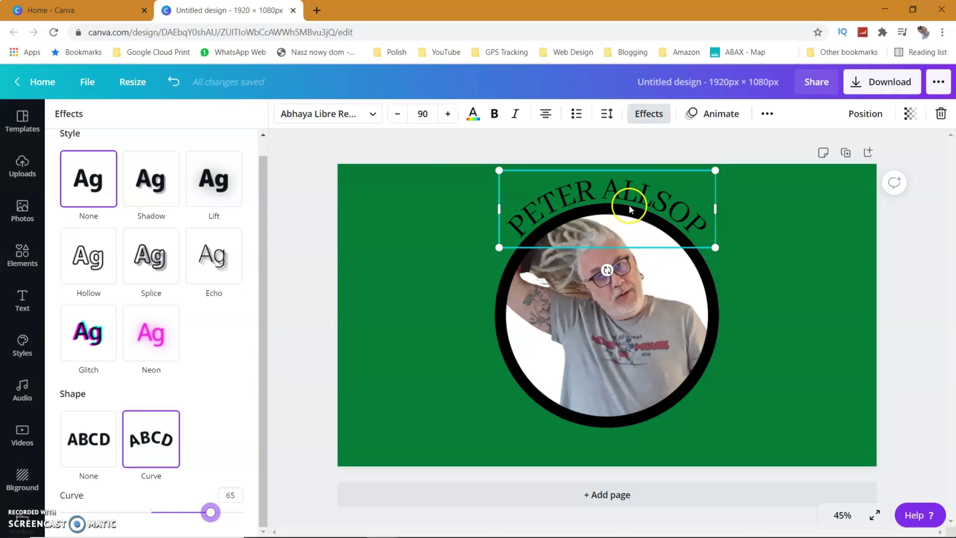
pyautogui.moveTo(627, 204); pyautogui.dragTo(624, 204)
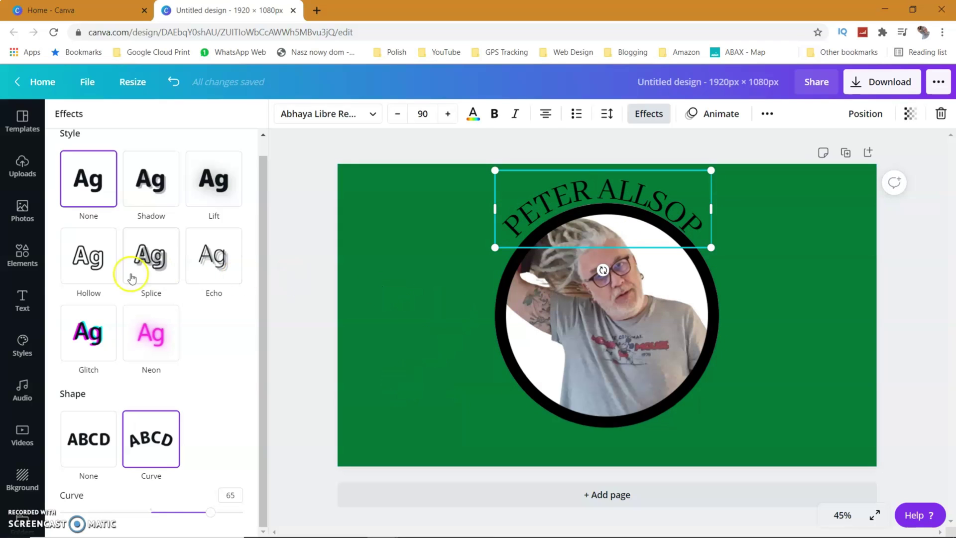
# Step: Add a heading reading 'YOUTUBE CREATOR' in Abhaya Libre Regular
pyautogui.click(20, 301)
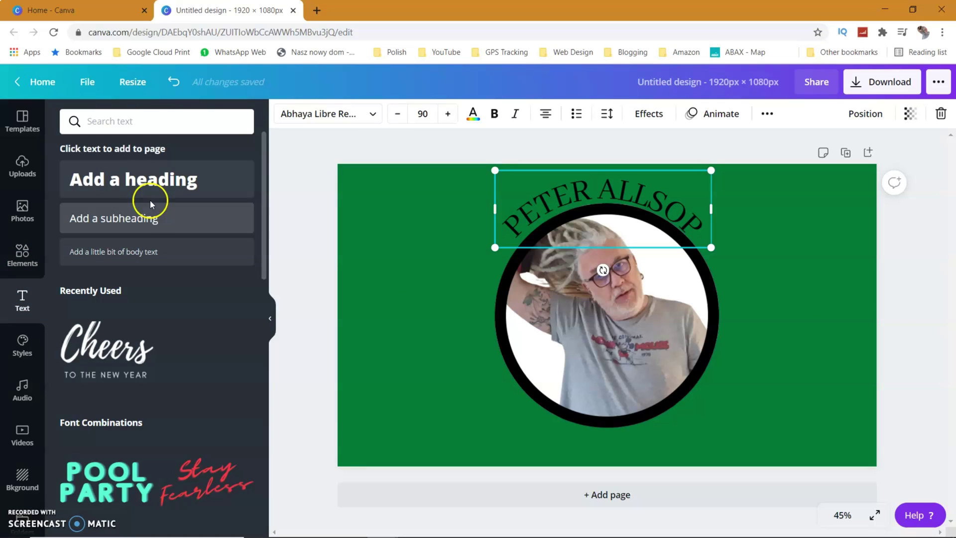
pyautogui.click(122, 189)
pyautogui.write('YO')
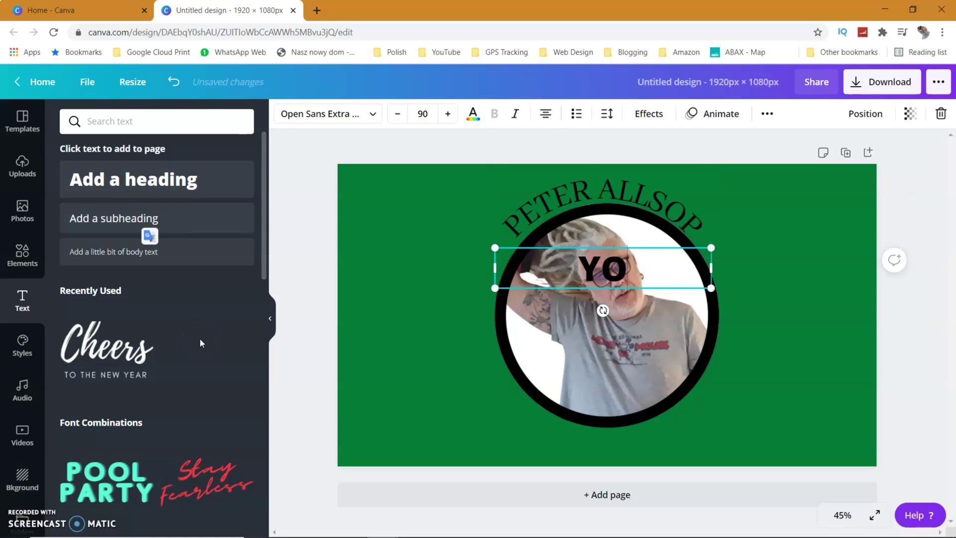
pyautogui.write('UTUBE')
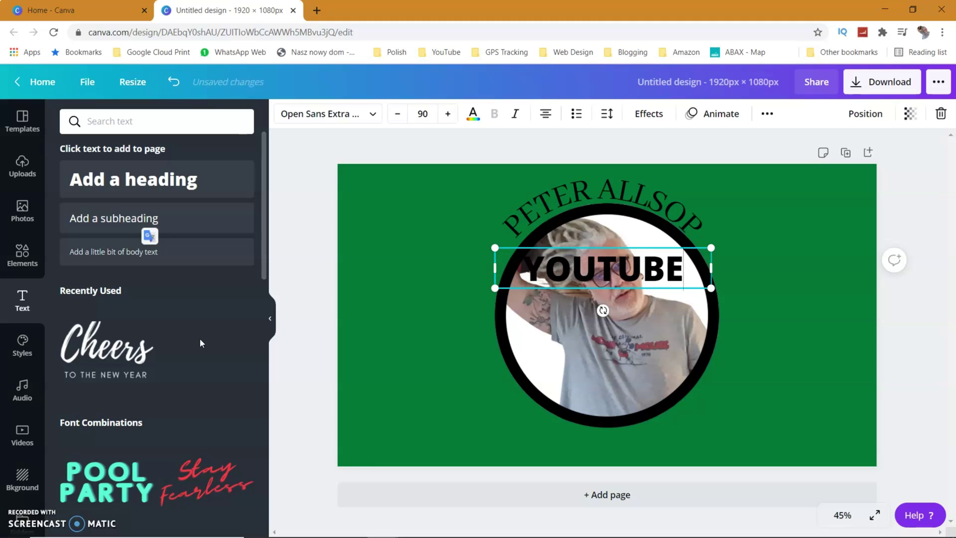
pyautogui.write(' CREA')
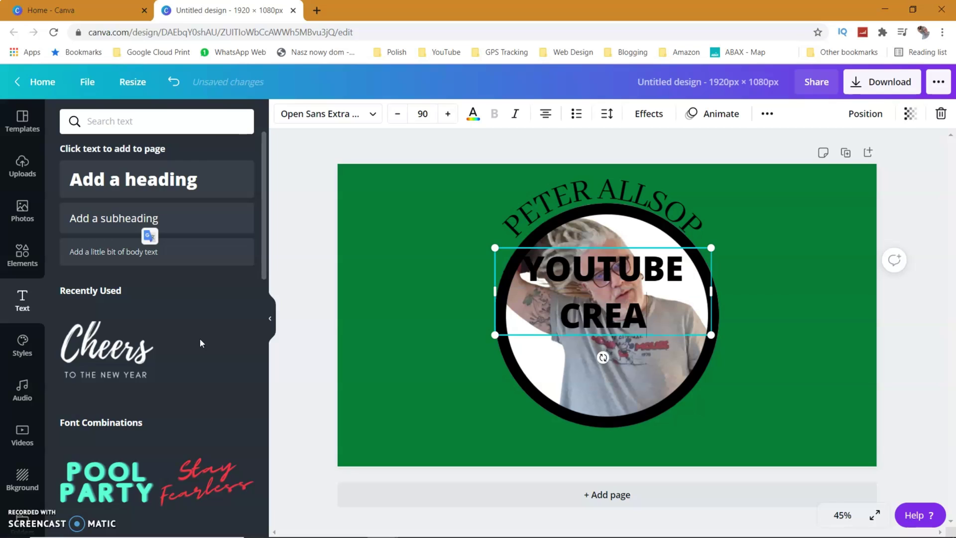
pyautogui.write('TOR')
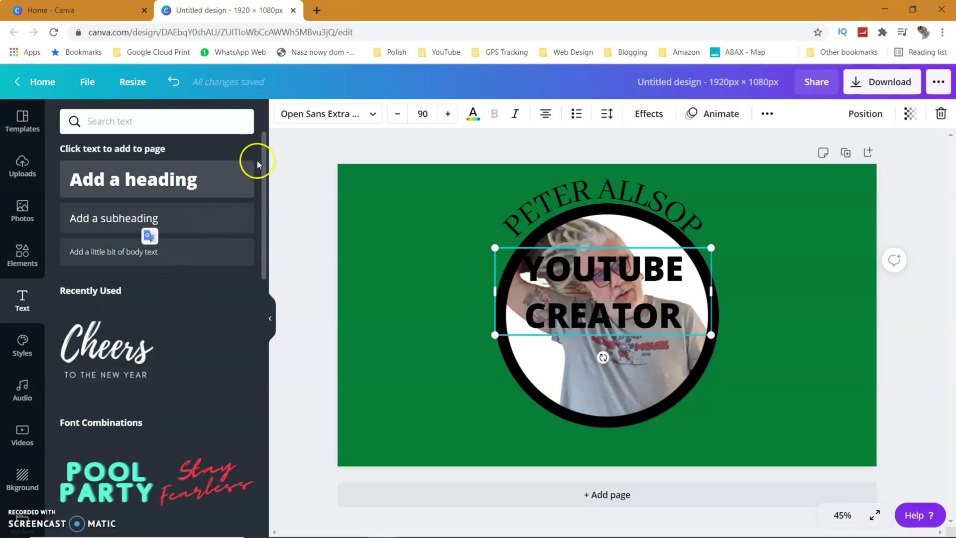
pyautogui.click(374, 116)
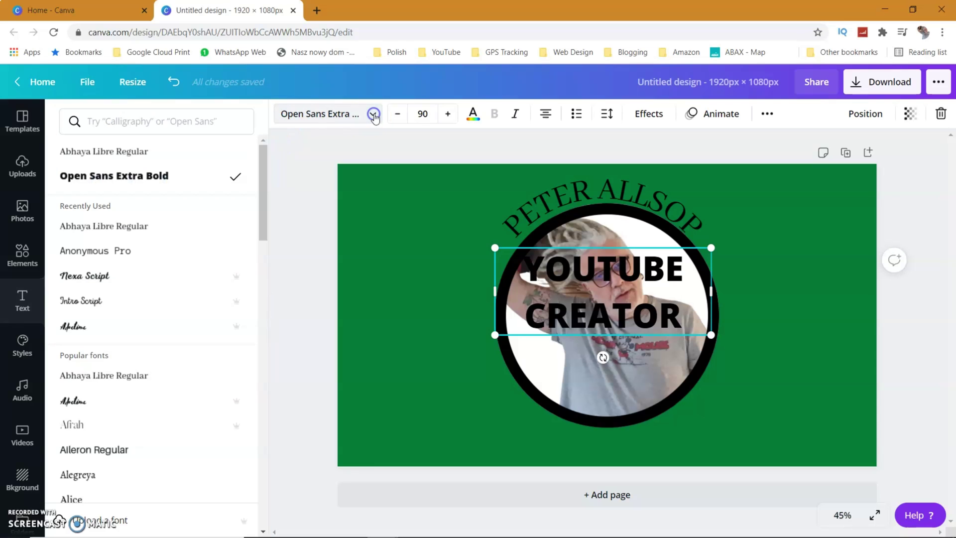
pyautogui.click(144, 154)
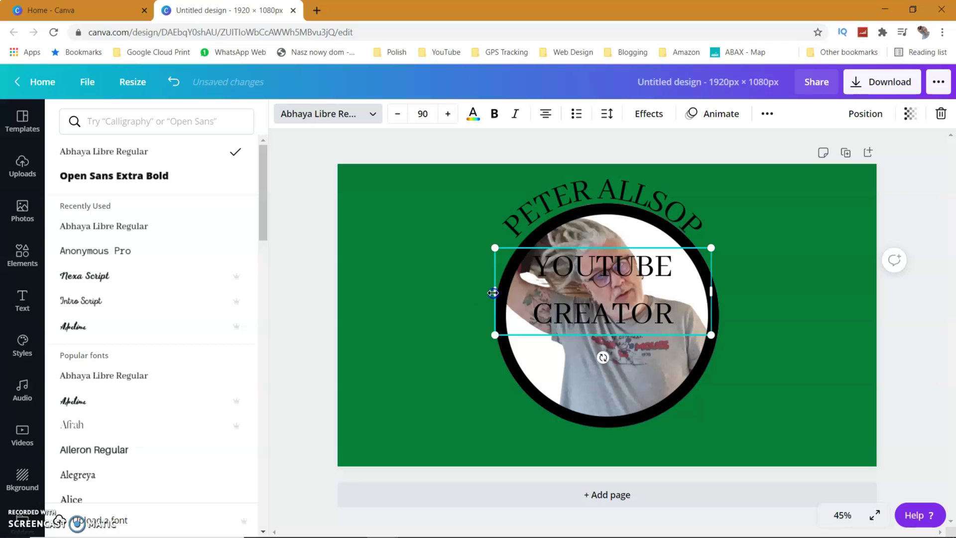
# Step: Widen the YOUTUBE CREATOR box to one line and move it below the photo circle
pyautogui.moveTo(493, 293); pyautogui.dragTo(433, 289)
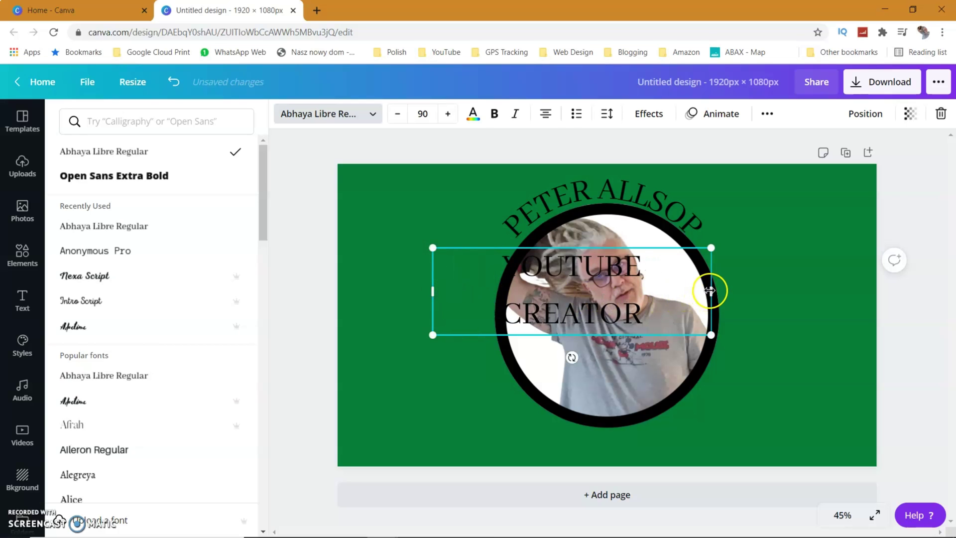
pyautogui.moveTo(711, 290); pyautogui.dragTo(729, 293)
pyautogui.click(607, 290)
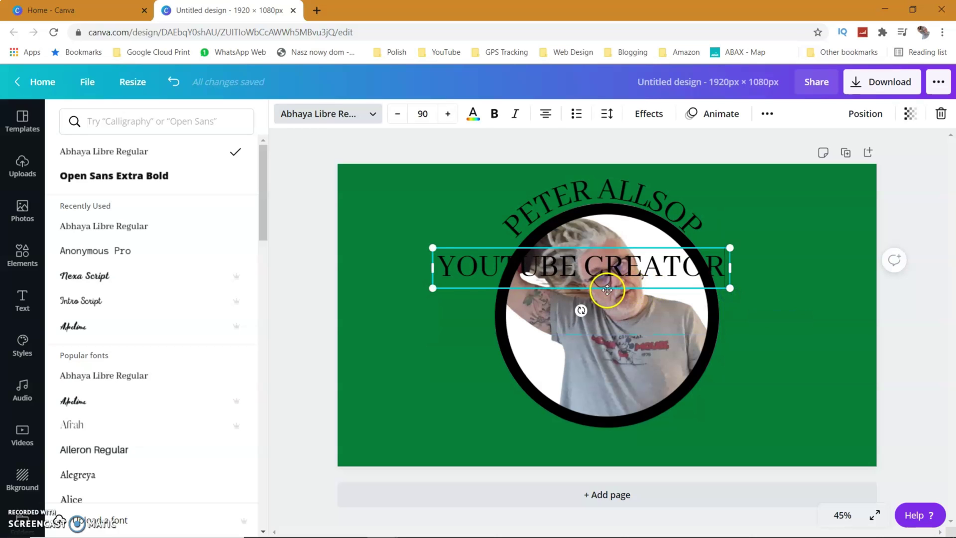
pyautogui.moveTo(607, 289); pyautogui.dragTo(636, 465)
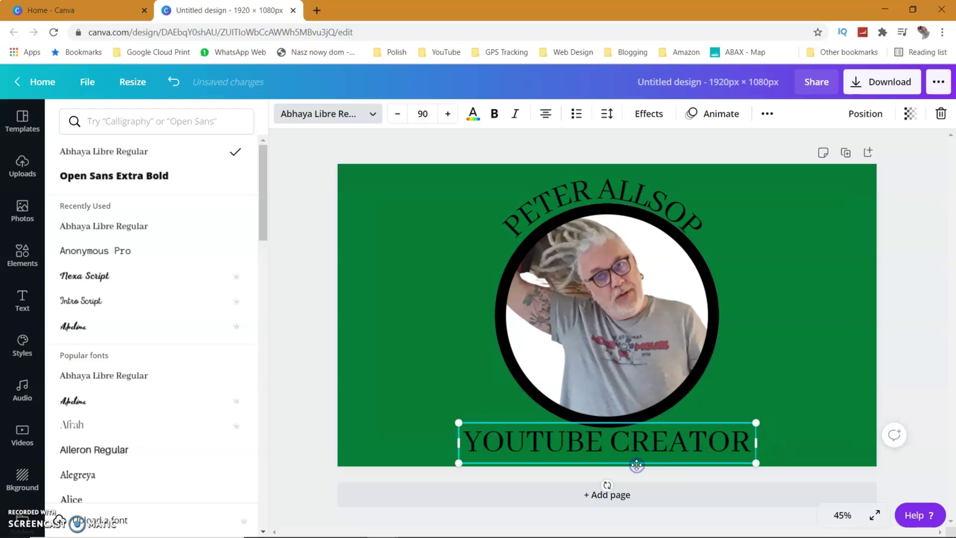
# Step: Apply a Curve effect to YOUTUBE CREATOR and set it to -64
pyautogui.click(648, 114)
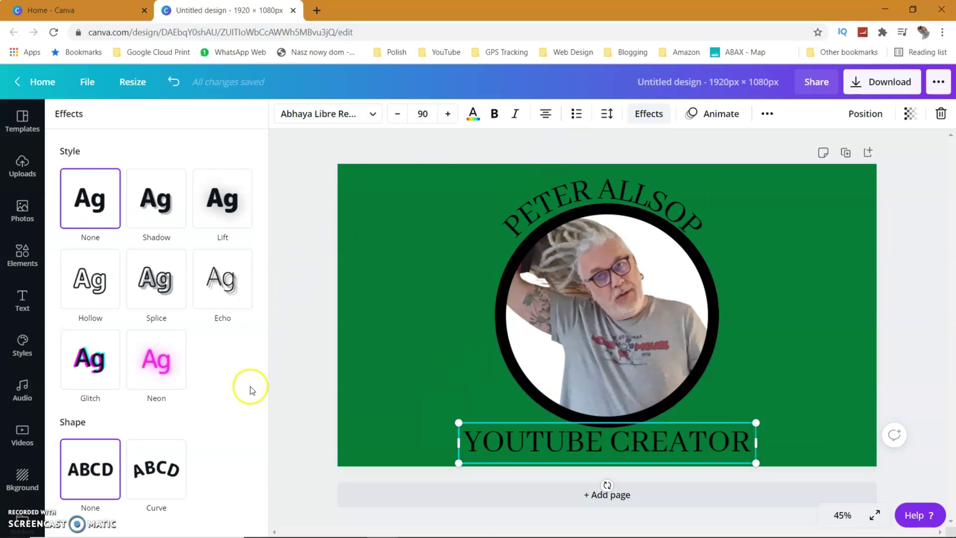
pyautogui.click(156, 467)
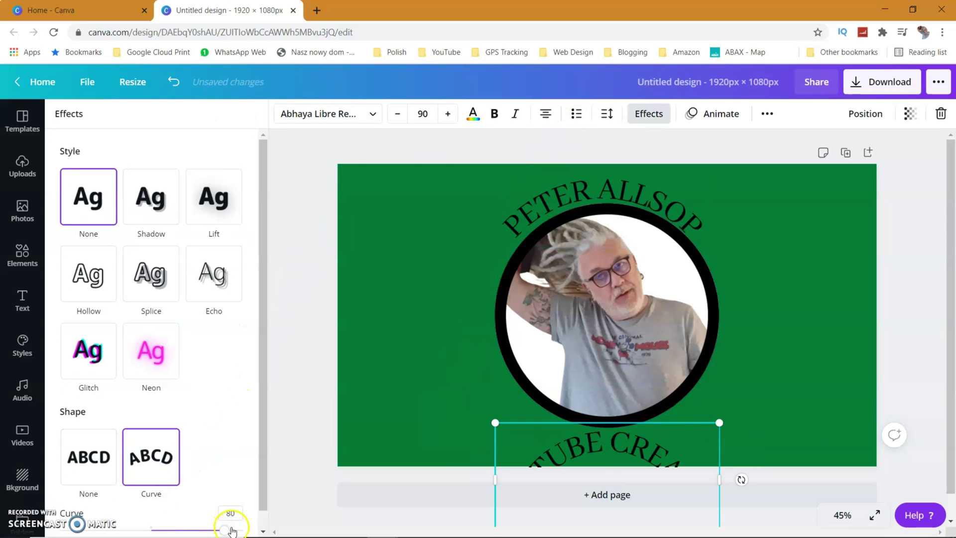
pyautogui.moveTo(228, 533); pyautogui.dragTo(95, 515)
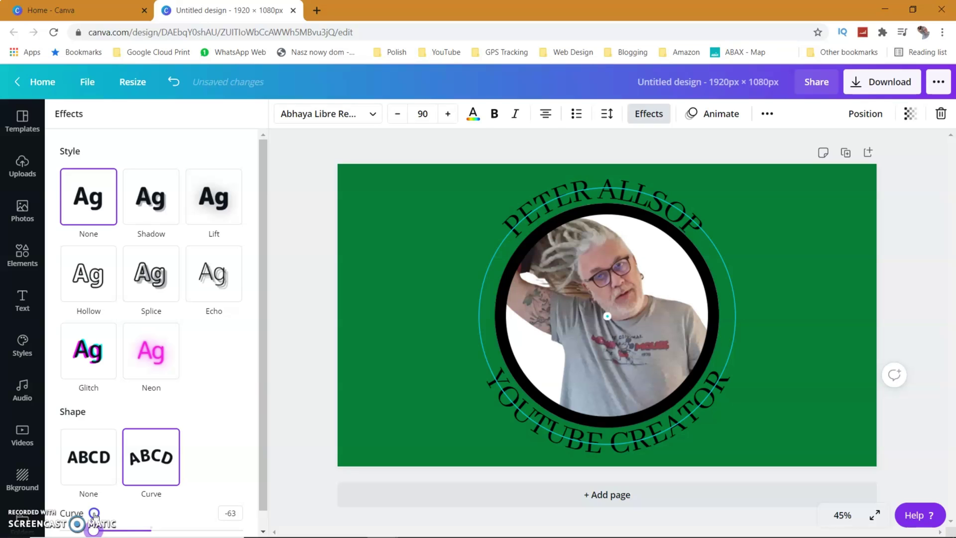
pyautogui.moveTo(94, 516); pyautogui.dragTo(94, 516)
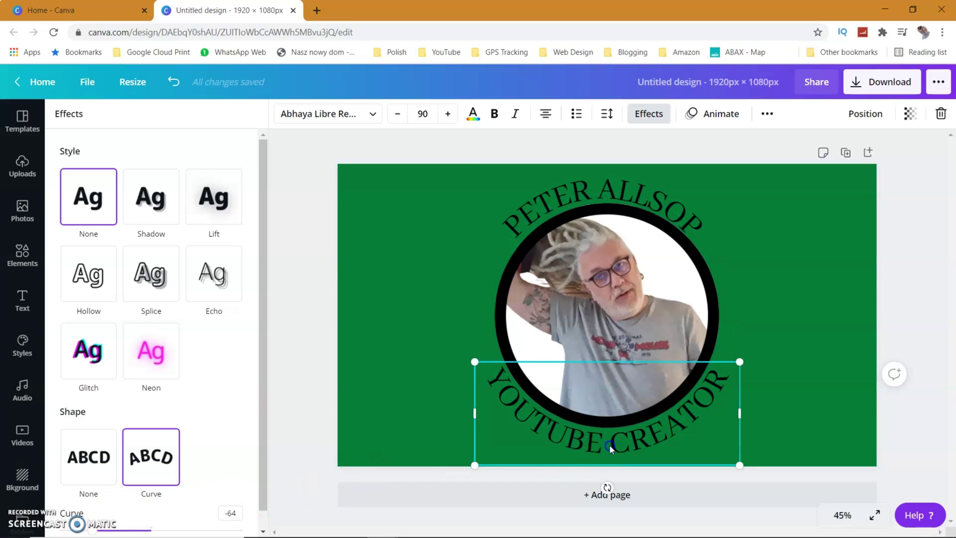
# Step: Centre the lower arc under the circle, then place RoundOriginal.jpg above the video on the timeline
pyautogui.moveTo(610, 449); pyautogui.dragTo(609, 440)
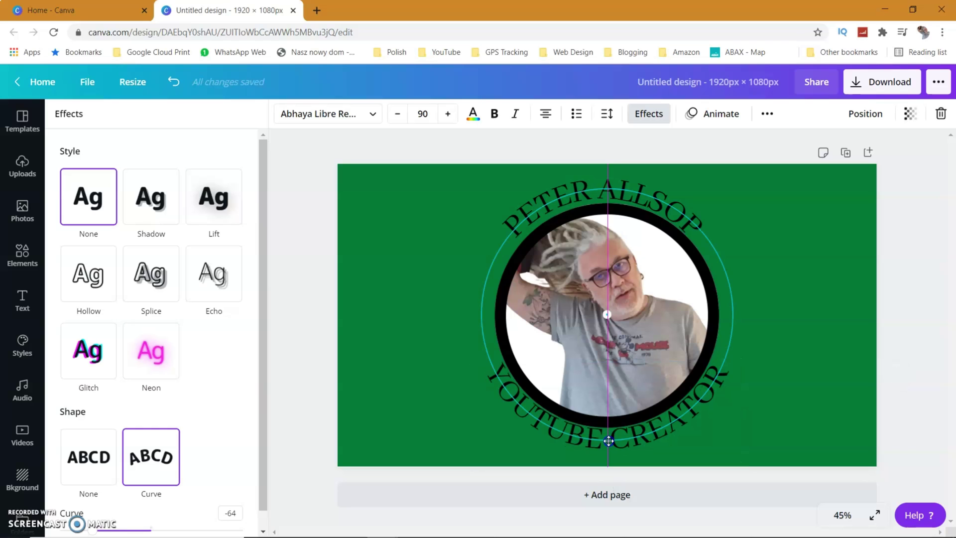
pyautogui.moveTo(608, 441); pyautogui.dragTo(609, 440)
pyautogui.click(390, 355)
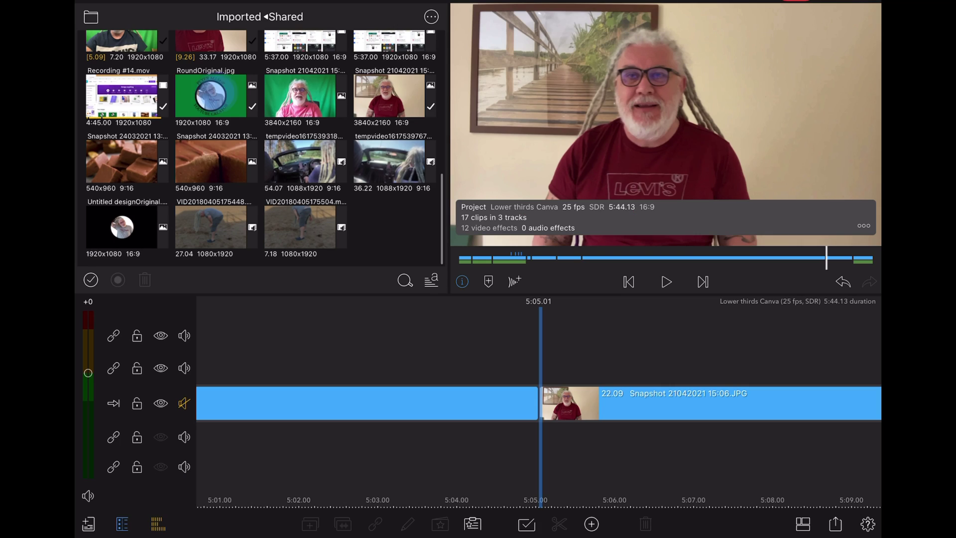
pyautogui.moveTo(210, 96); pyautogui.dragTo(595, 364)
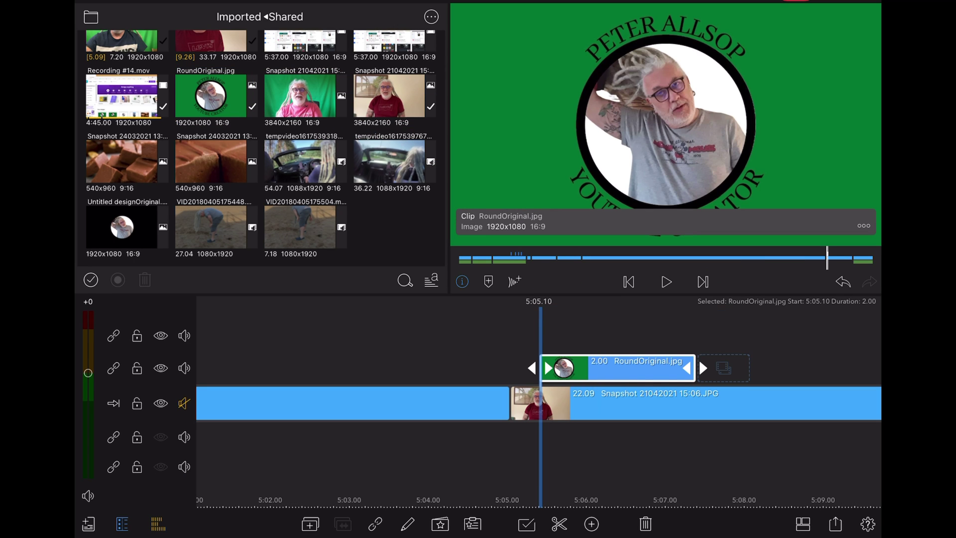
# Step: Open the RoundOriginal.jpg clip's Color & Effects keyer presets
pyautogui.doubleClick(619, 367)
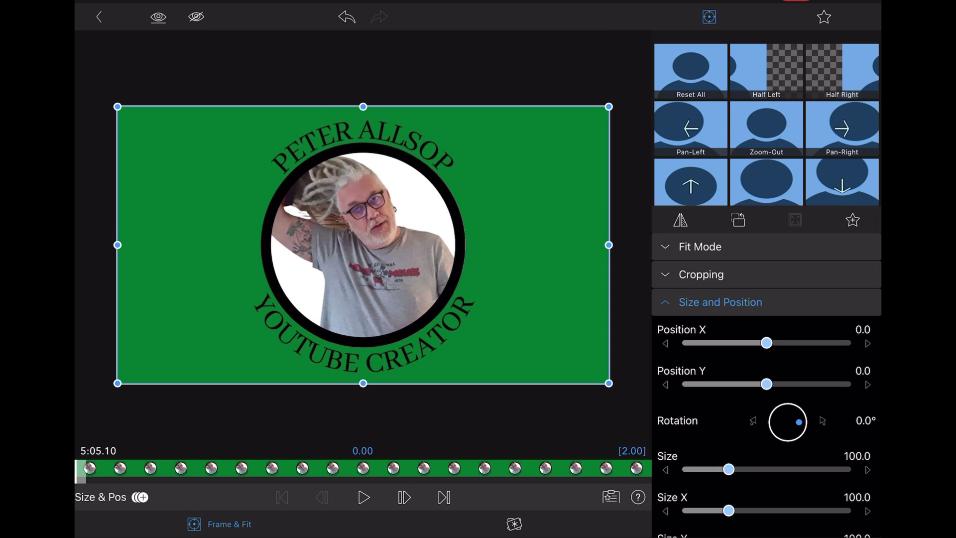
pyautogui.click(514, 523)
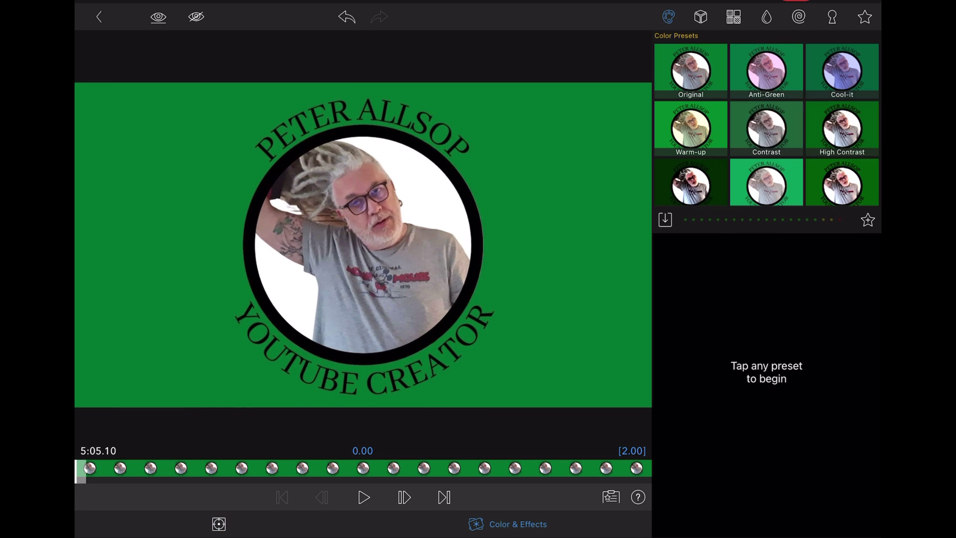
pyautogui.click(832, 17)
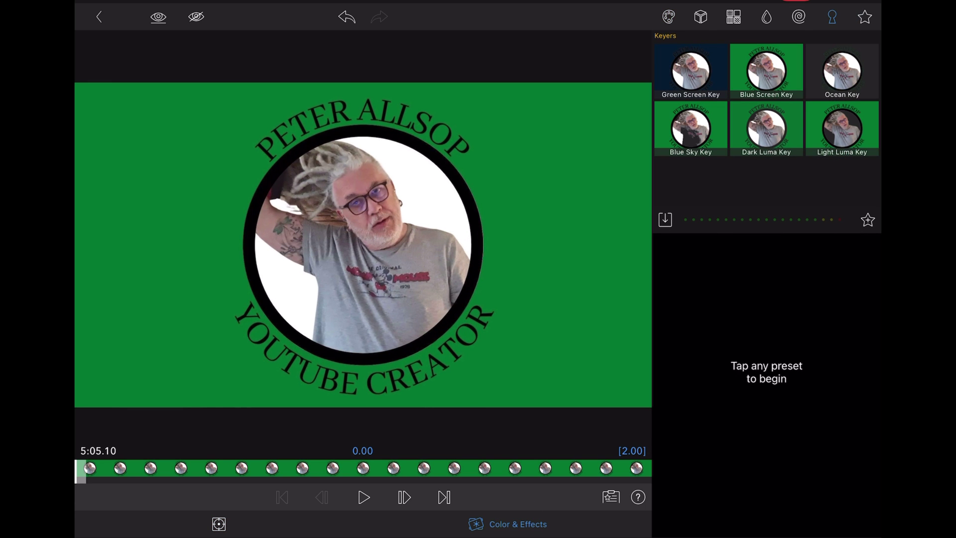
# Step: Apply a Green Screen Key sampled from the green background, with brightness range 33.2
pyautogui.click(691, 70)
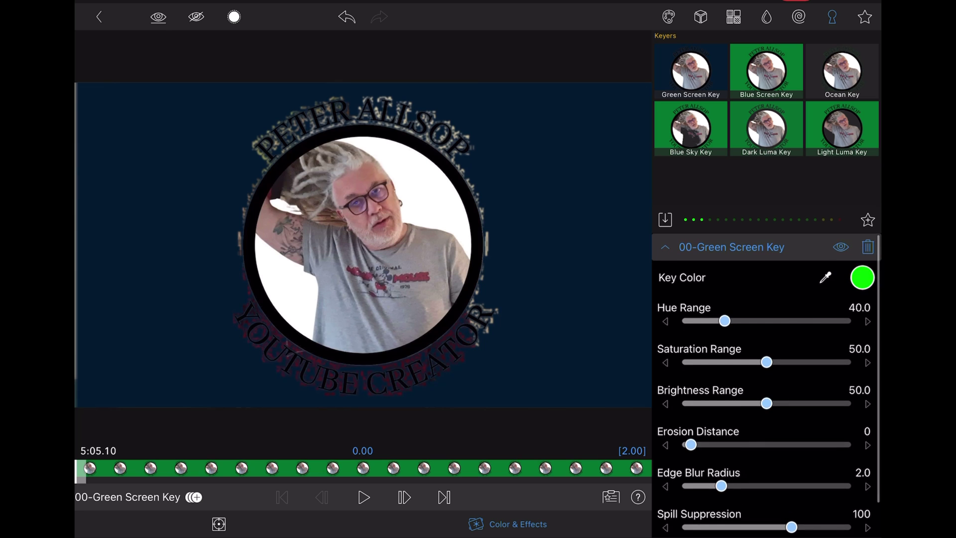
pyautogui.click(862, 278)
pyautogui.moveTo(478, 269); pyautogui.dragTo(612, 214)
pyautogui.moveTo(766, 366); pyautogui.dragTo(741, 366)
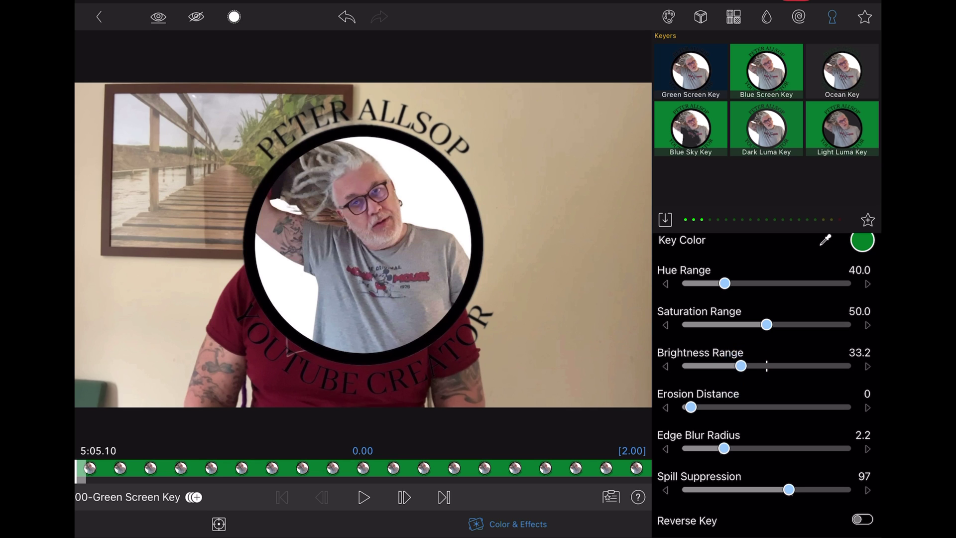
pyautogui.click(218, 523)
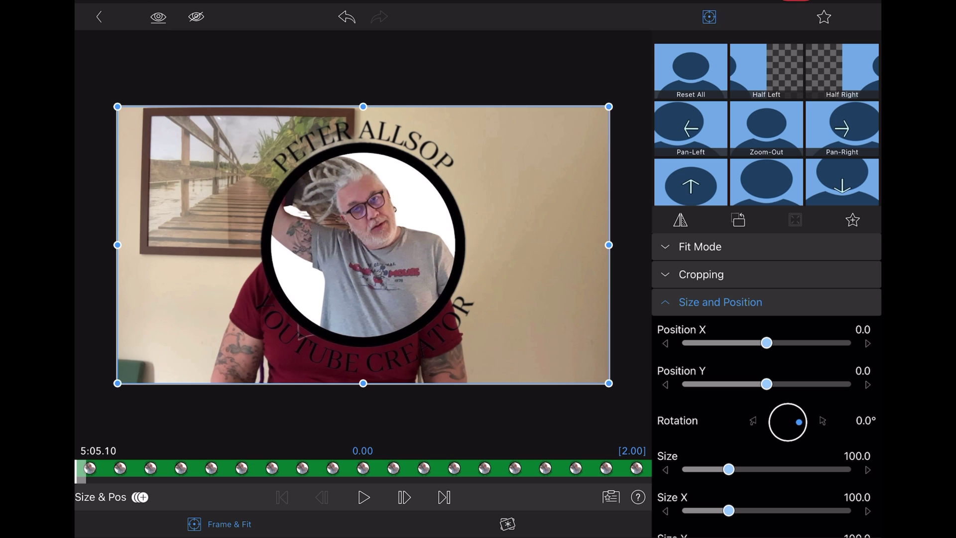
# Step: Scale the logo to 49.3 at X 70.2, Y 48.4 in the lower right, then preview playback
pyautogui.moveTo(728, 469); pyautogui.dragTo(710, 469)
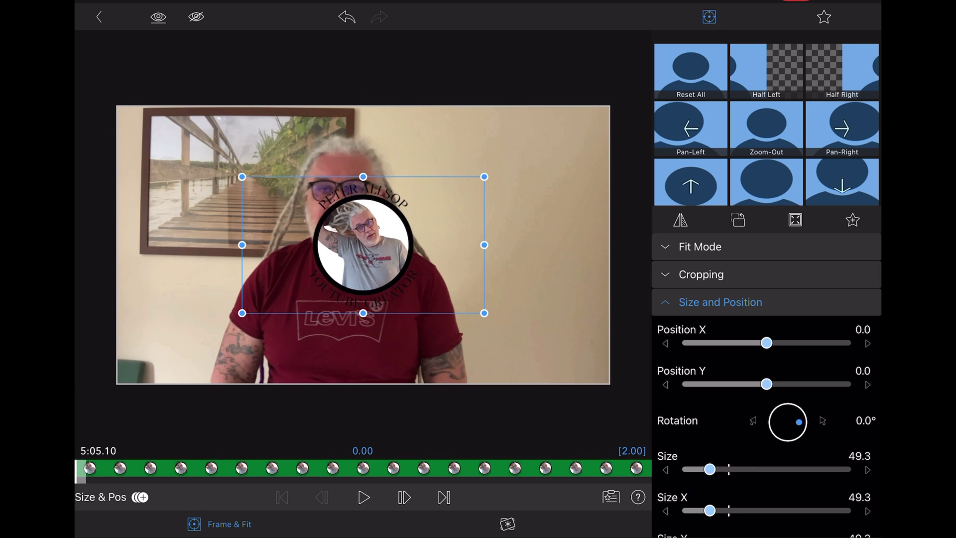
pyautogui.moveTo(363, 244); pyautogui.dragTo(535, 312)
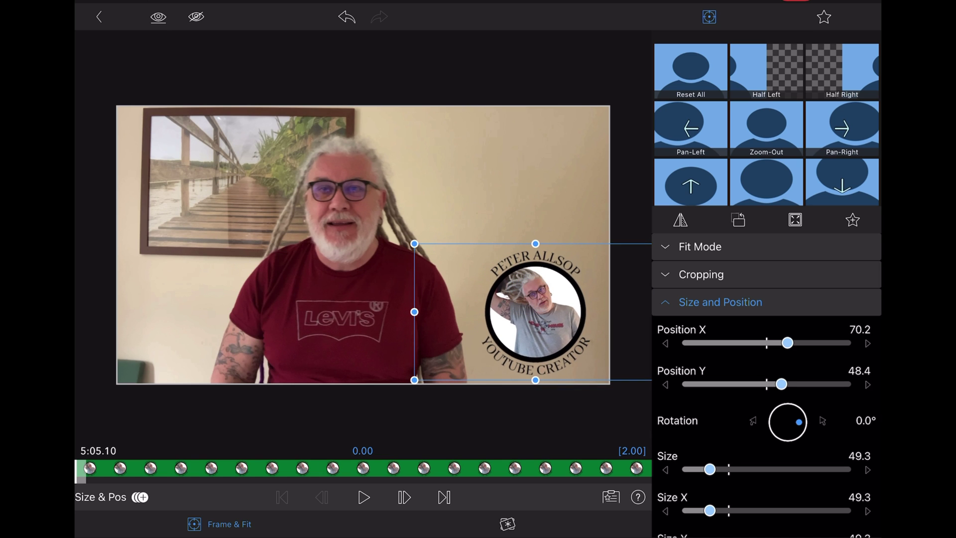
pyautogui.click(98, 16)
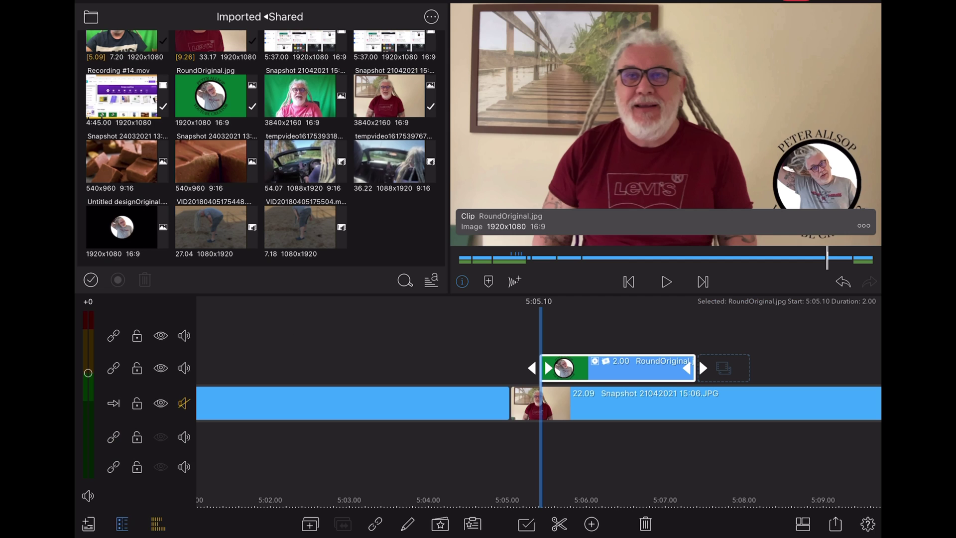
pyautogui.moveTo(717, 324); pyautogui.dragTo(762, 330)
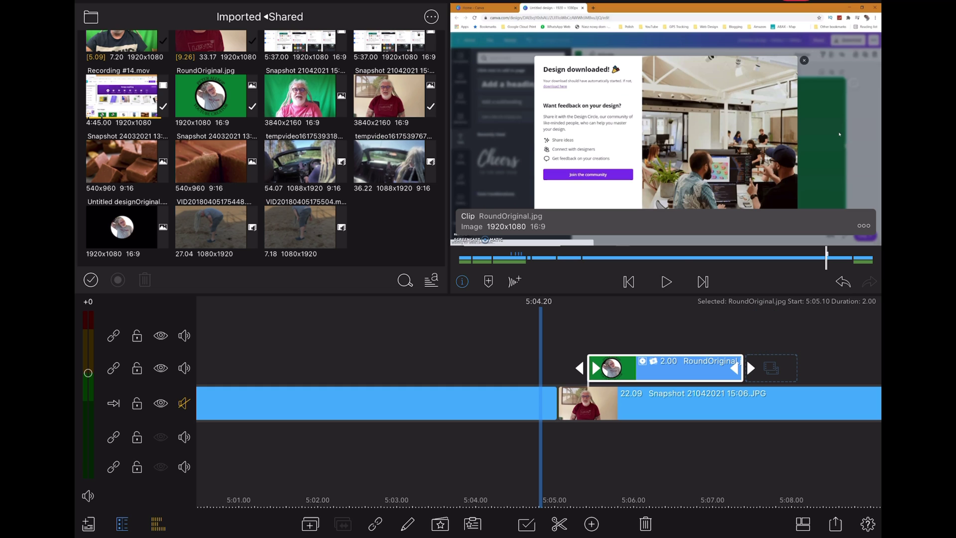
pyautogui.click(666, 281)
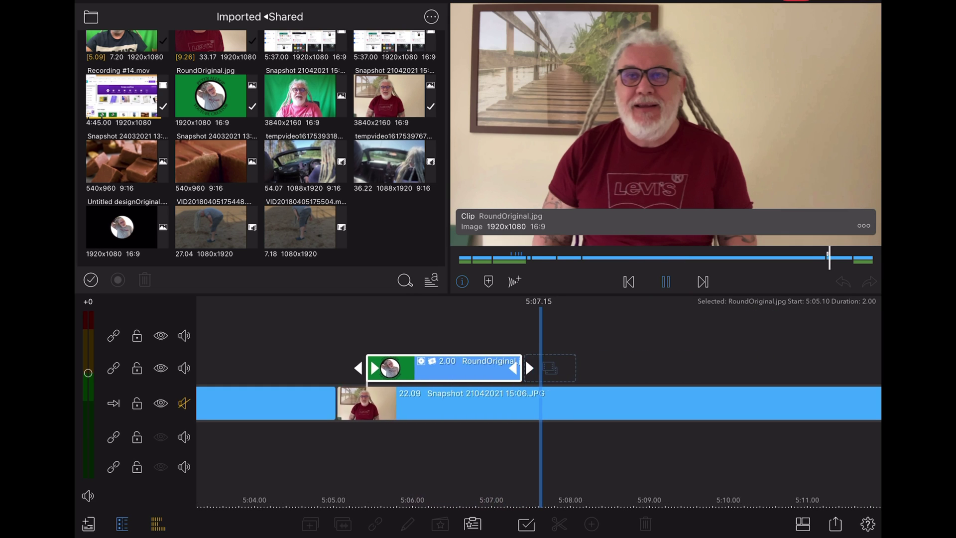
pyautogui.press('space')
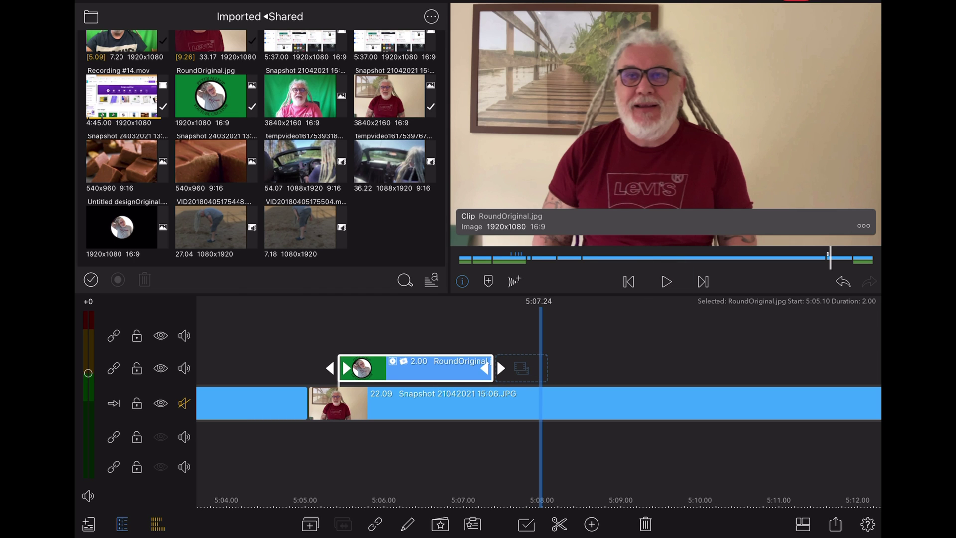
# Step: Duplicate the logo clip, start the copy at 5:08.08, and position it upper left (X -72.5, Y -46.7)
pyautogui.click(311, 524)
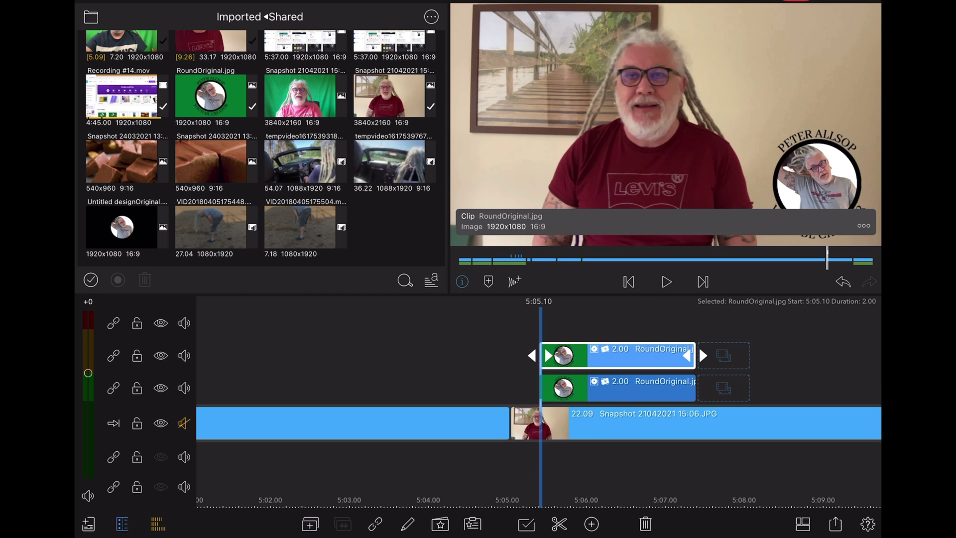
pyautogui.moveTo(608, 355); pyautogui.dragTo(837, 383)
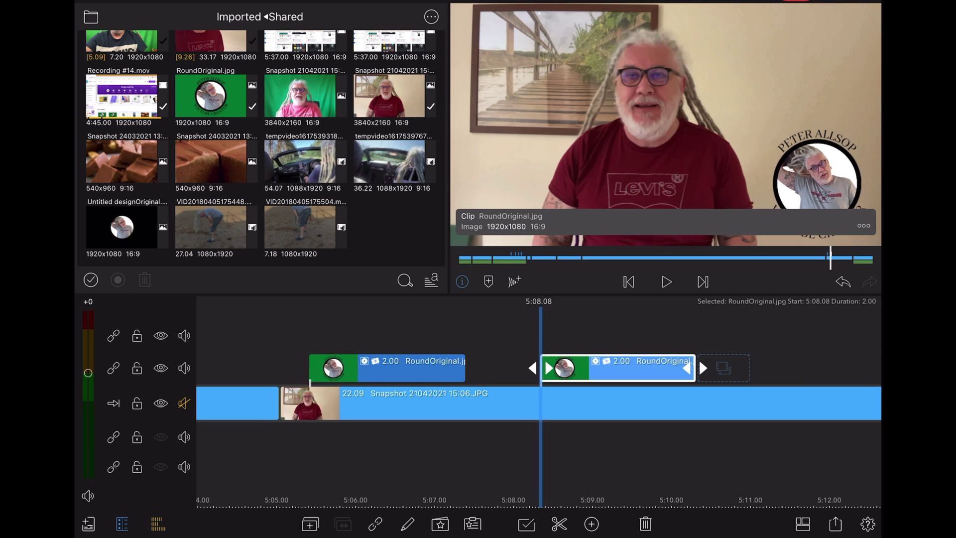
pyautogui.doubleClick(619, 363)
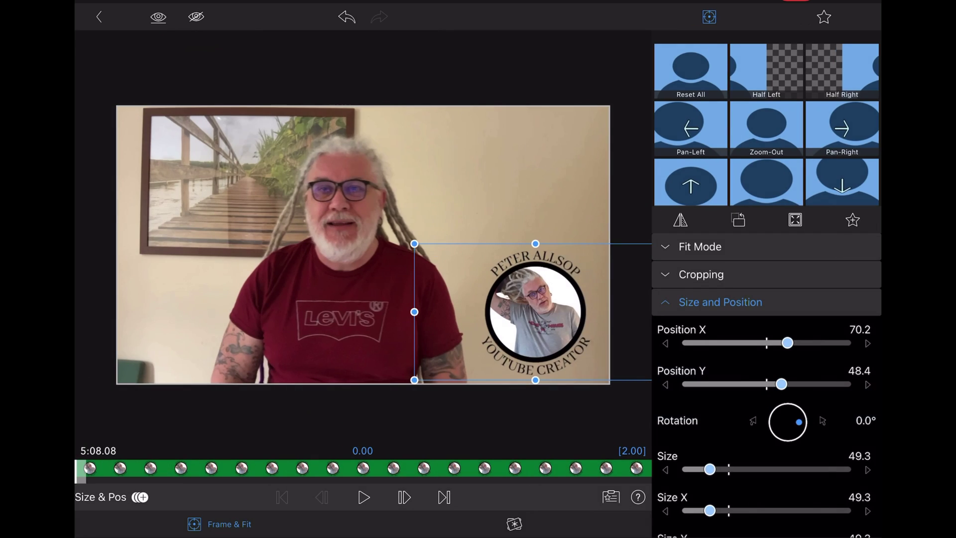
pyautogui.moveTo(535, 312); pyautogui.dragTo(184, 180)
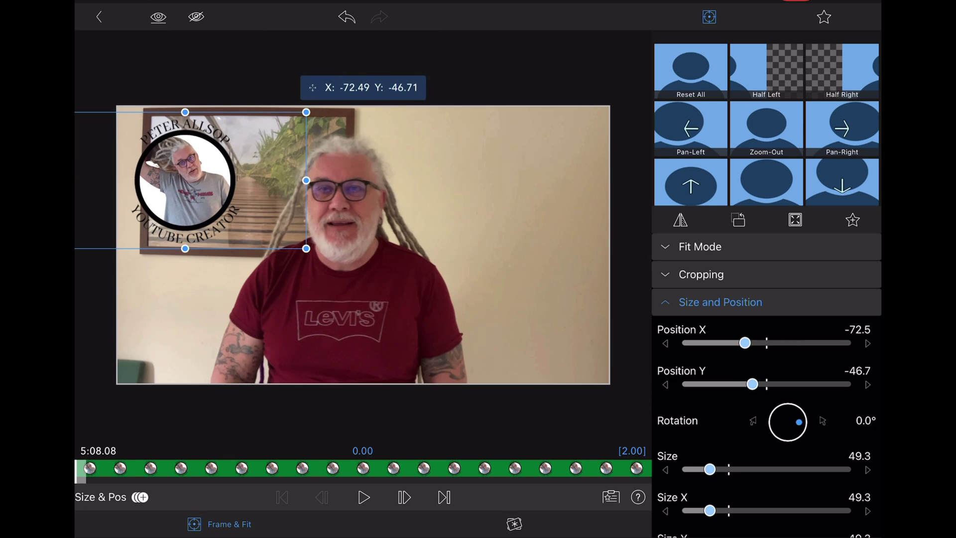
pyautogui.click(98, 16)
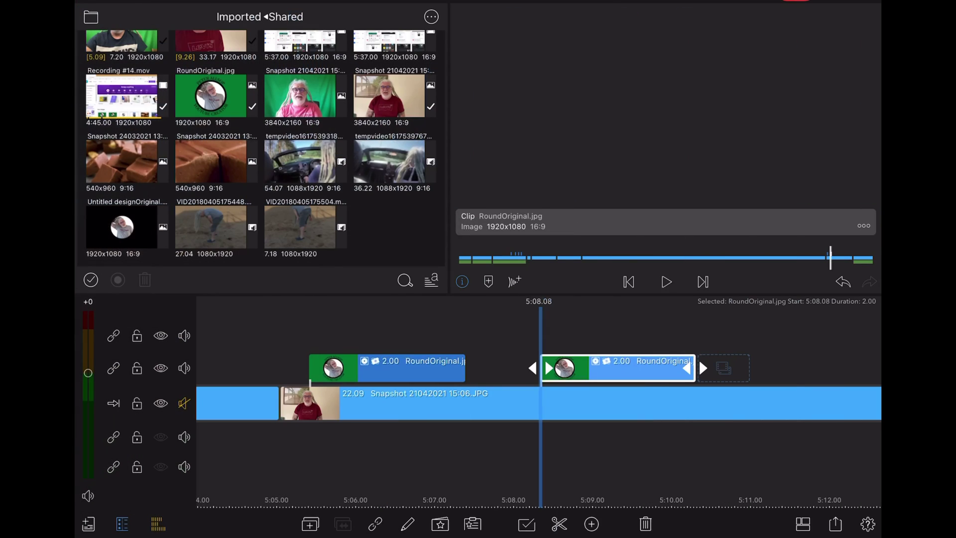
# Step: Play back from around 5:05 to check both logo copies
pyautogui.moveTo(644, 320); pyautogui.dragTo(783, 324)
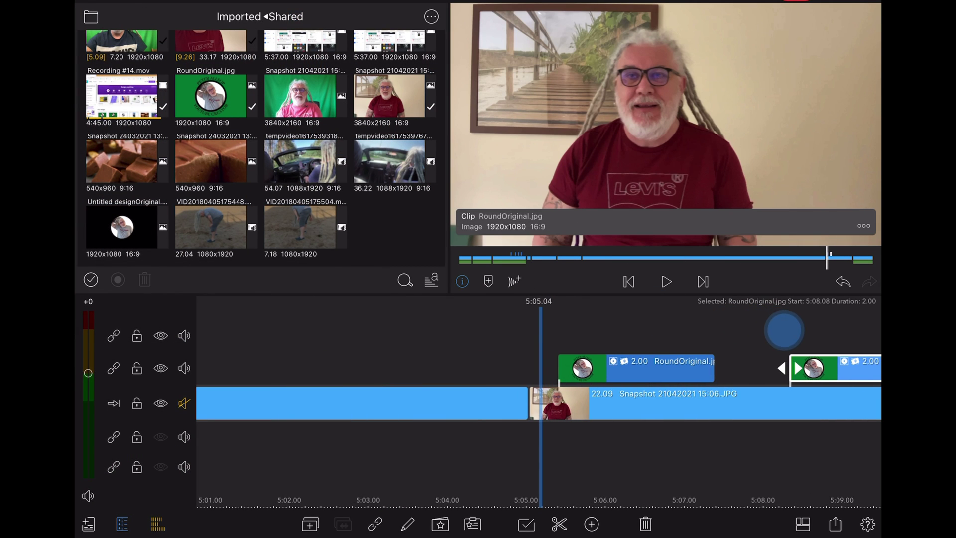
pyautogui.press('space')
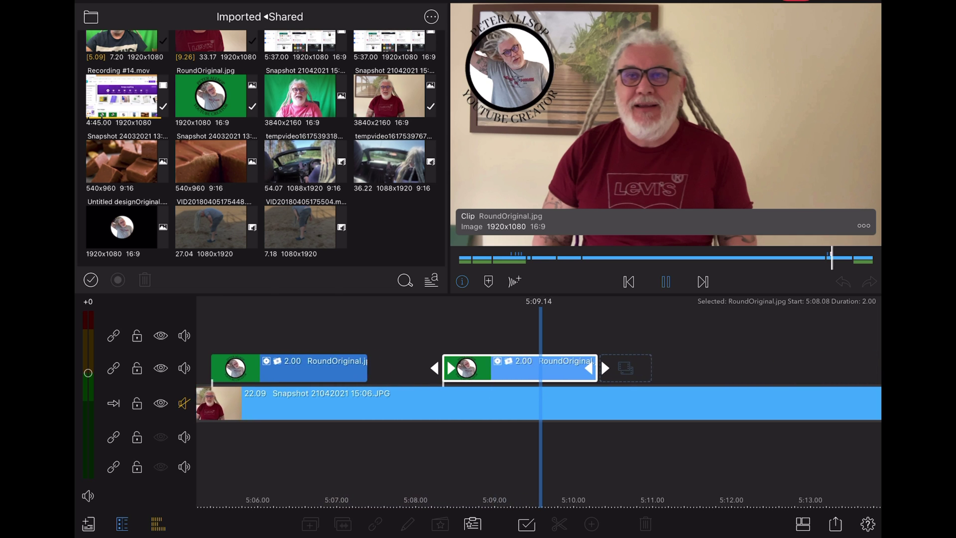
pyautogui.press('space')
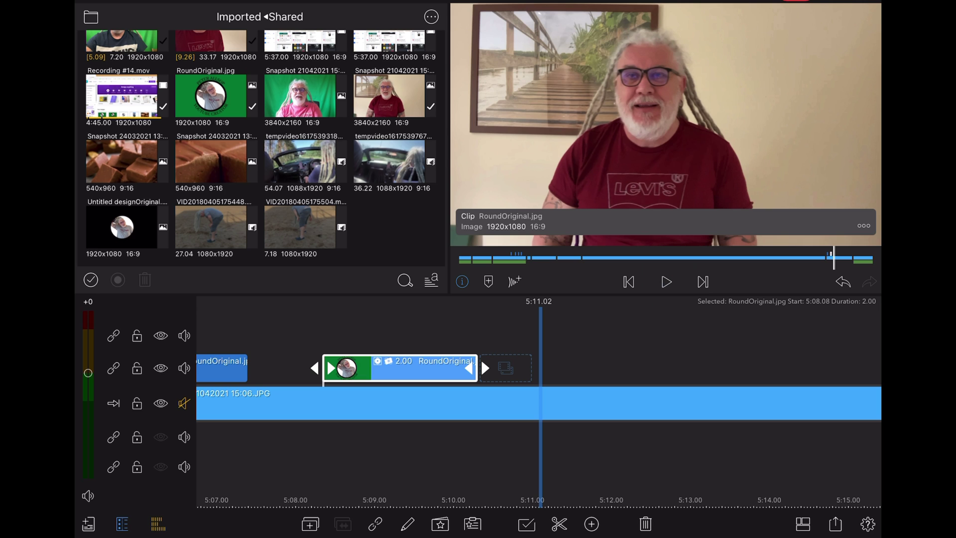
# Step: Add a third logo copy on the overlay track at 5:10.19, lengthened to 5.05 seconds
pyautogui.click(310, 524)
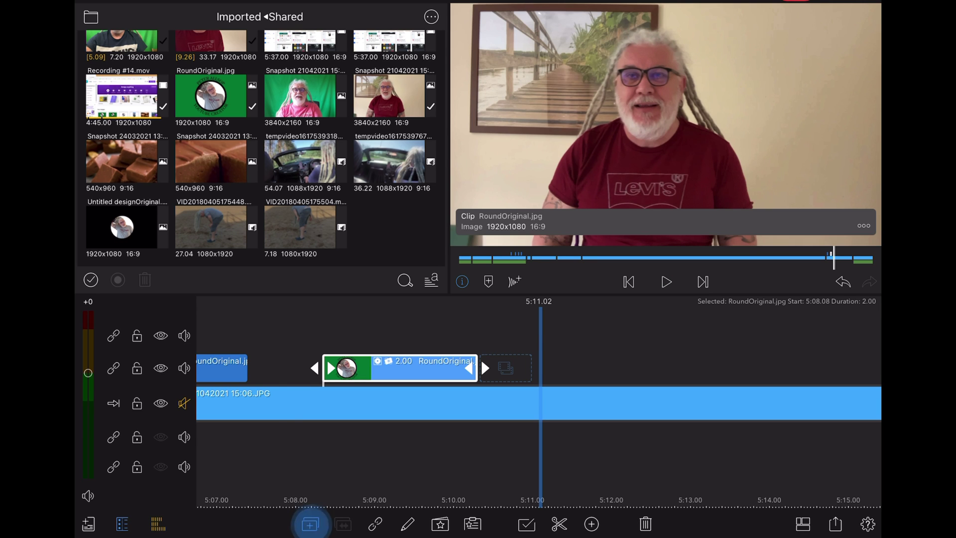
pyautogui.moveTo(613, 348); pyautogui.dragTo(823, 388)
pyautogui.moveTo(789, 327); pyautogui.dragTo(648, 359)
pyautogui.moveTo(550, 367); pyautogui.dragTo(800, 367)
pyautogui.moveTo(642, 358); pyautogui.dragTo(771, 358)
# Step: Move the long clip's logo to the right side of the frame
pyautogui.doubleClick(578, 364)
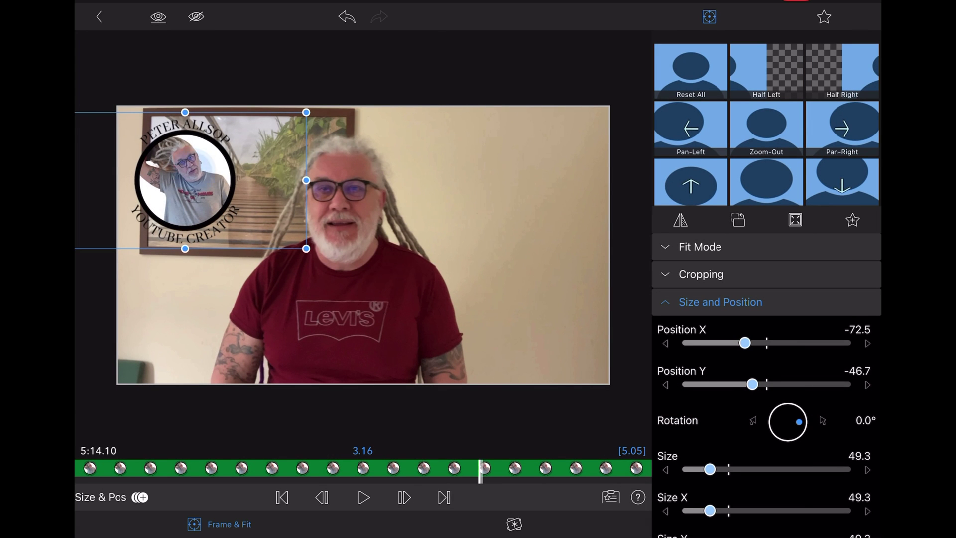
pyautogui.moveTo(184, 179); pyautogui.dragTo(549, 231)
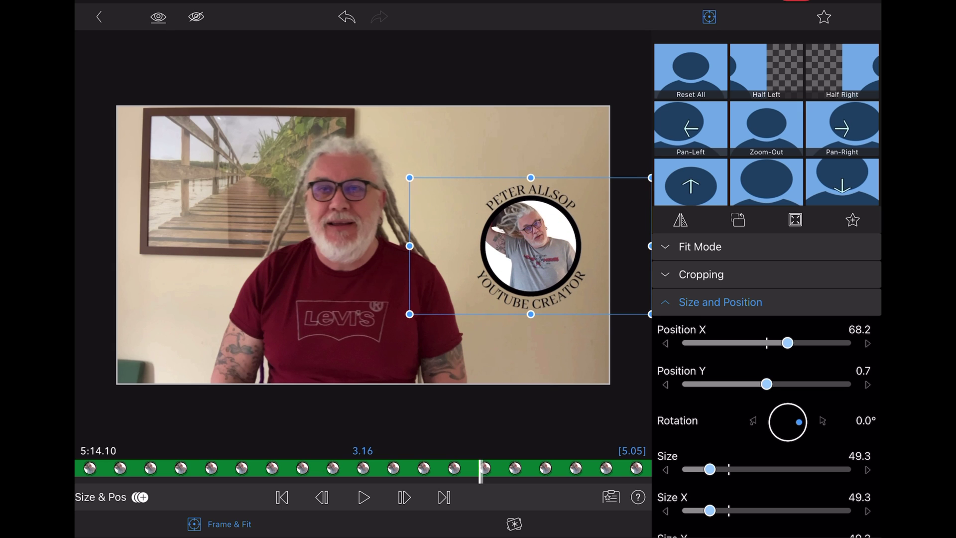
pyautogui.click(282, 496)
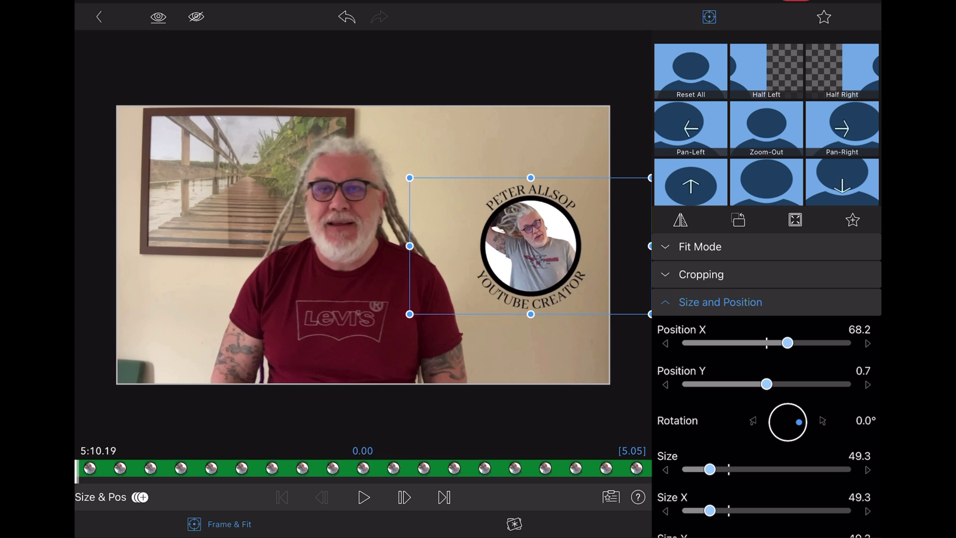
# Step: Fade the logo in: 100% opacity keyframe at 0.17 seconds, 0% at the clip start
pyautogui.click(665, 302)
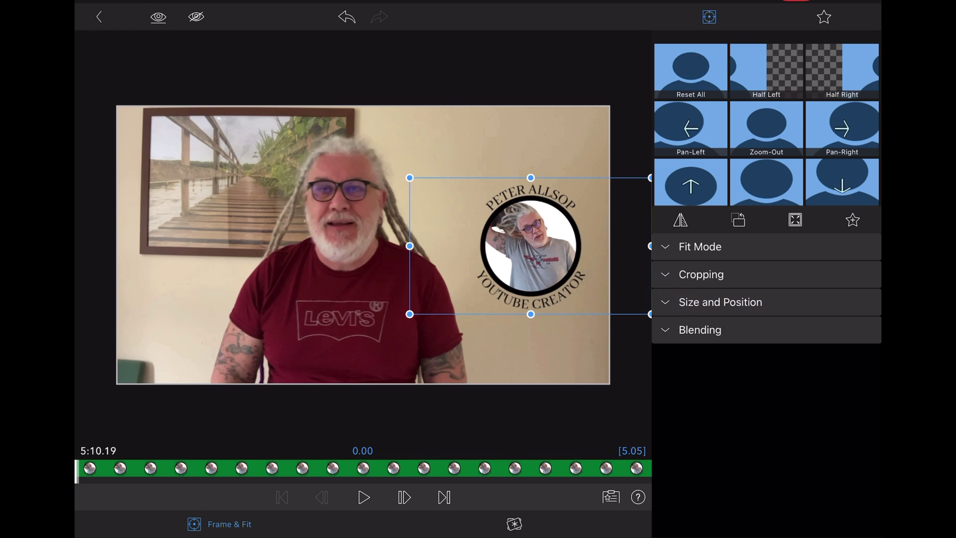
pyautogui.click(665, 330)
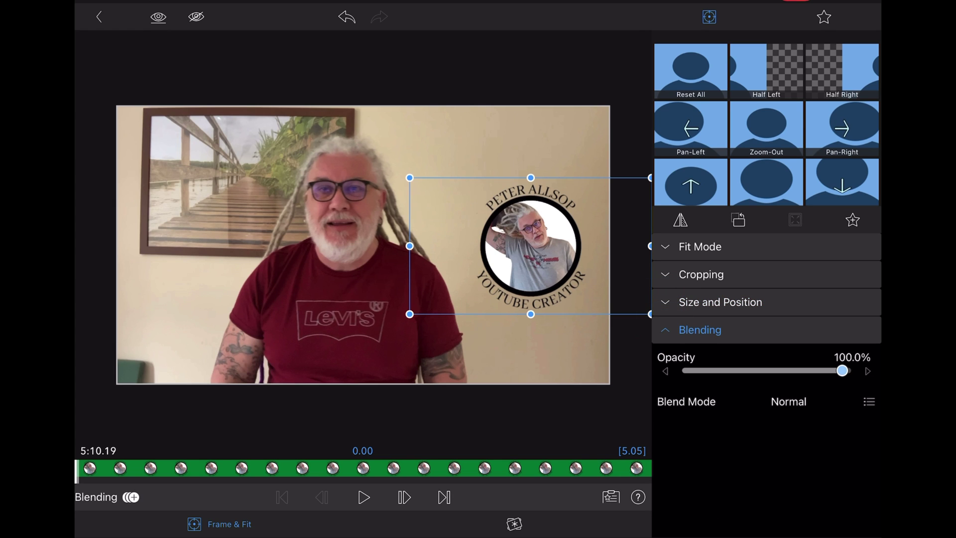
pyautogui.click(150, 465)
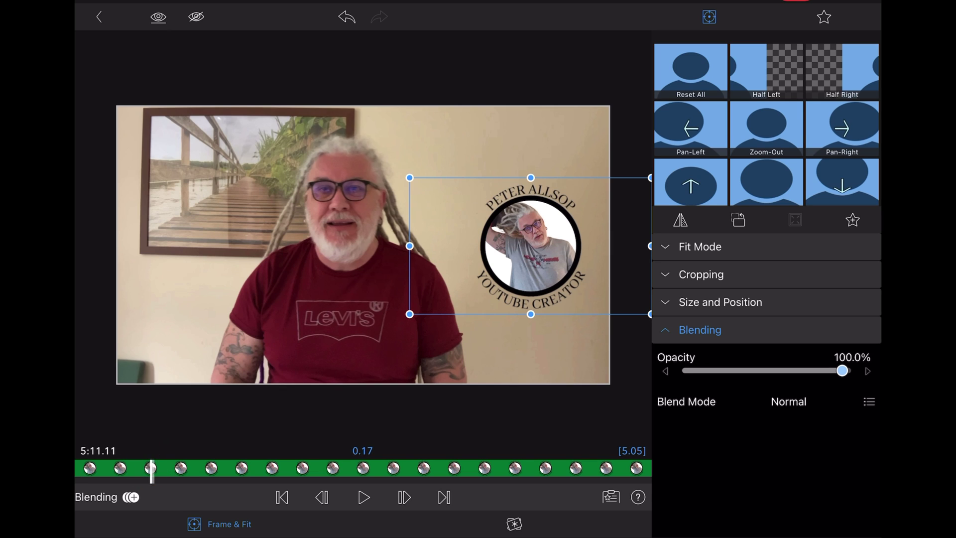
pyautogui.click(131, 497)
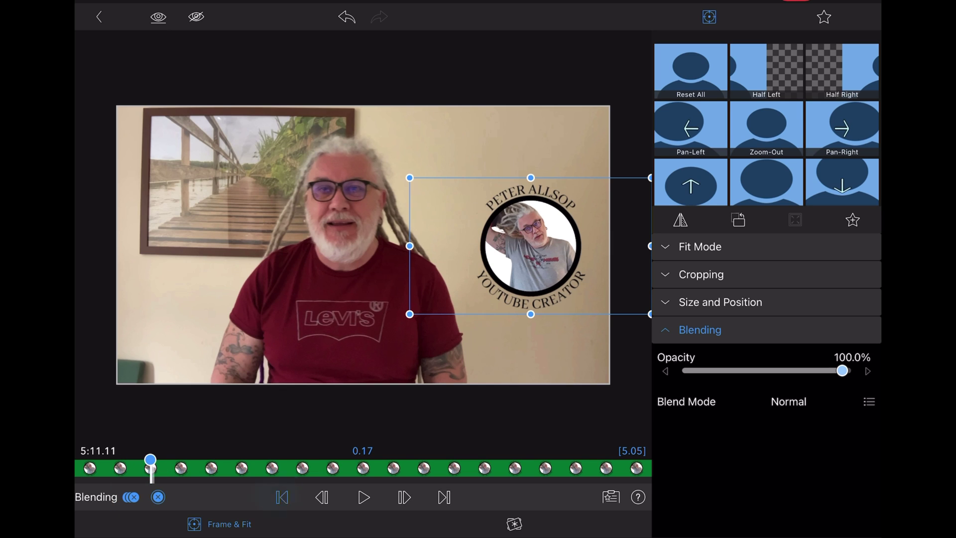
pyautogui.click(282, 496)
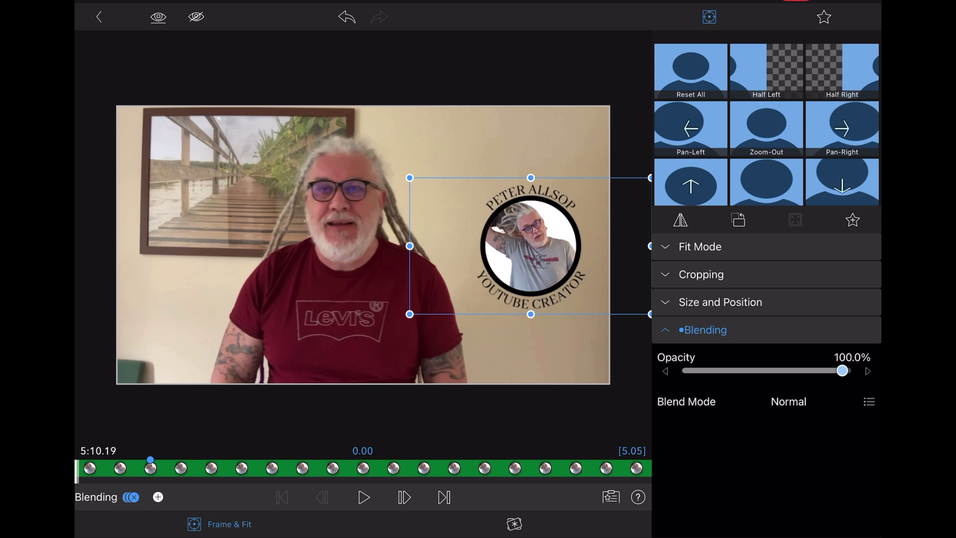
pyautogui.moveTo(842, 370); pyautogui.dragTo(690, 370)
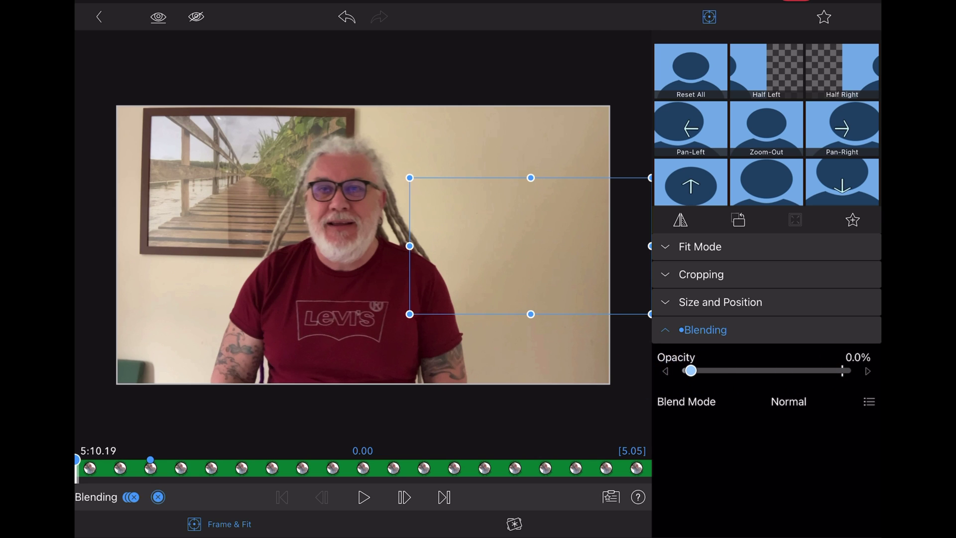
# Step: Fade the logo out: 100% opacity keyframe at 4.15 seconds, 0% at the clip end
pyautogui.click(599, 467)
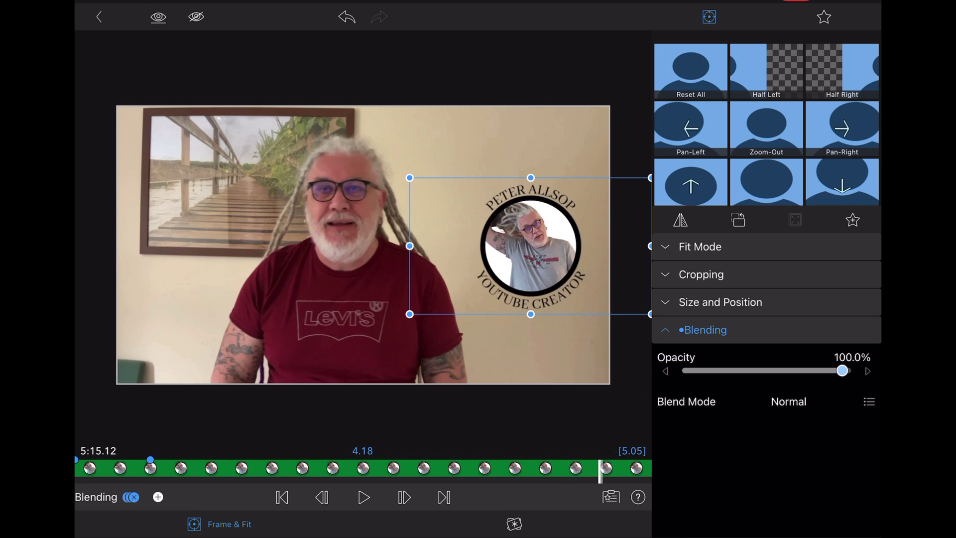
pyautogui.click(587, 467)
pyautogui.click(158, 497)
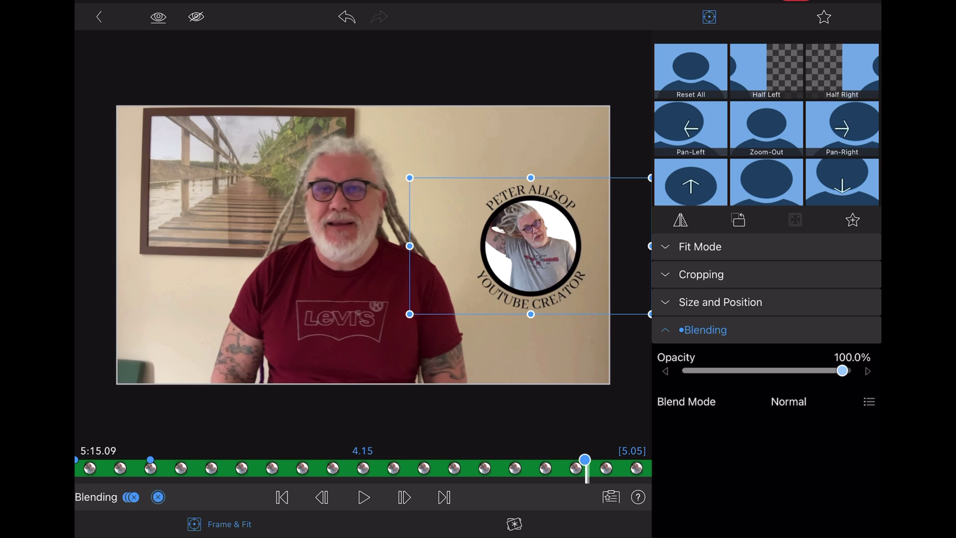
pyautogui.click(443, 497)
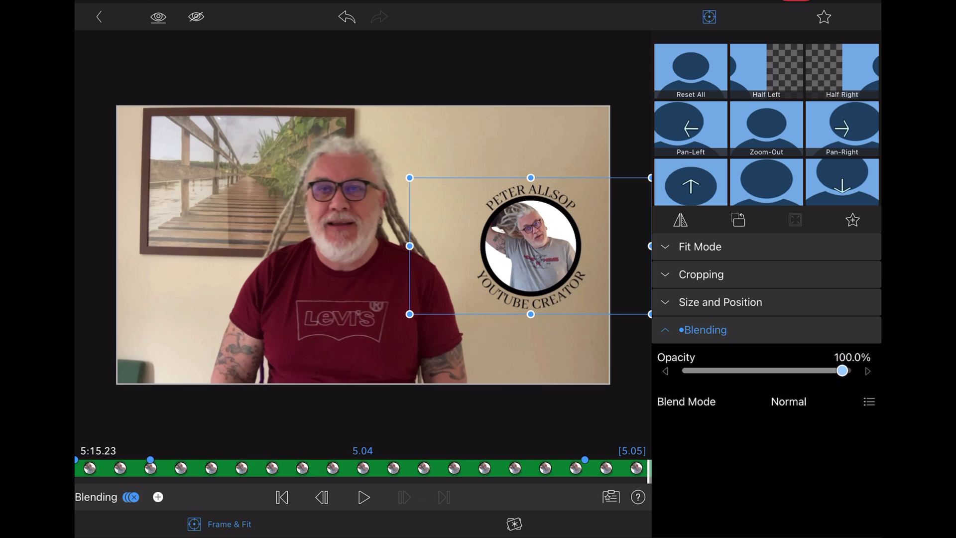
pyautogui.moveTo(842, 370); pyautogui.dragTo(690, 371)
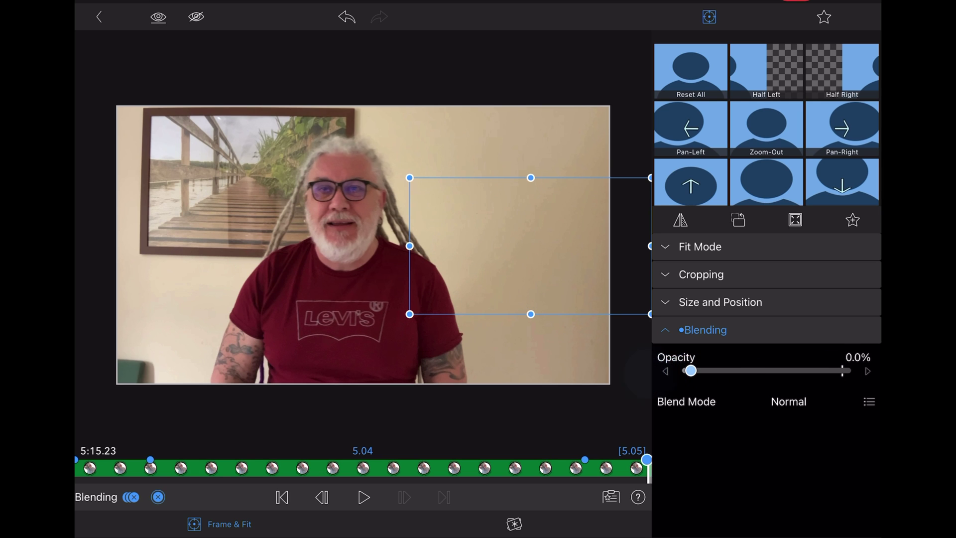
pyautogui.press('Escape')
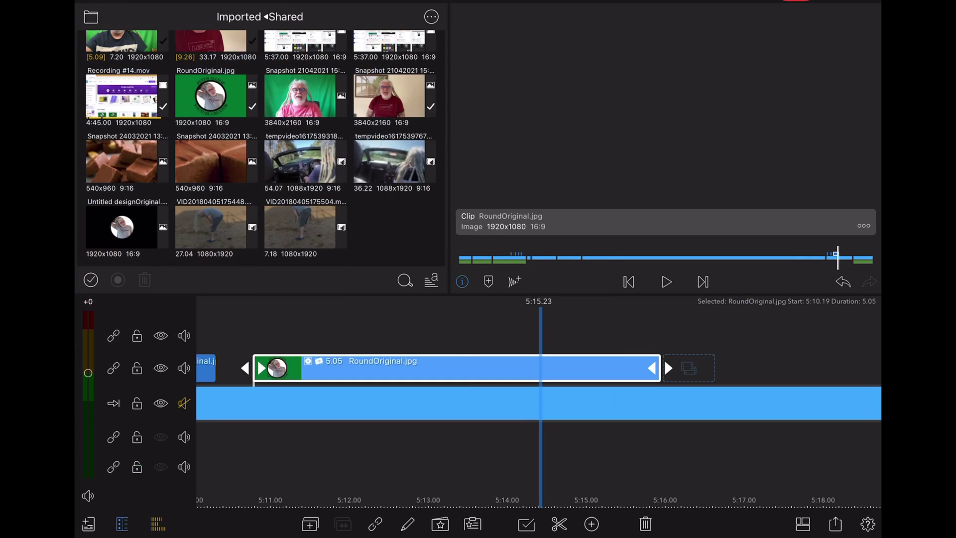
pyautogui.hscroll(-5, 538, 398)
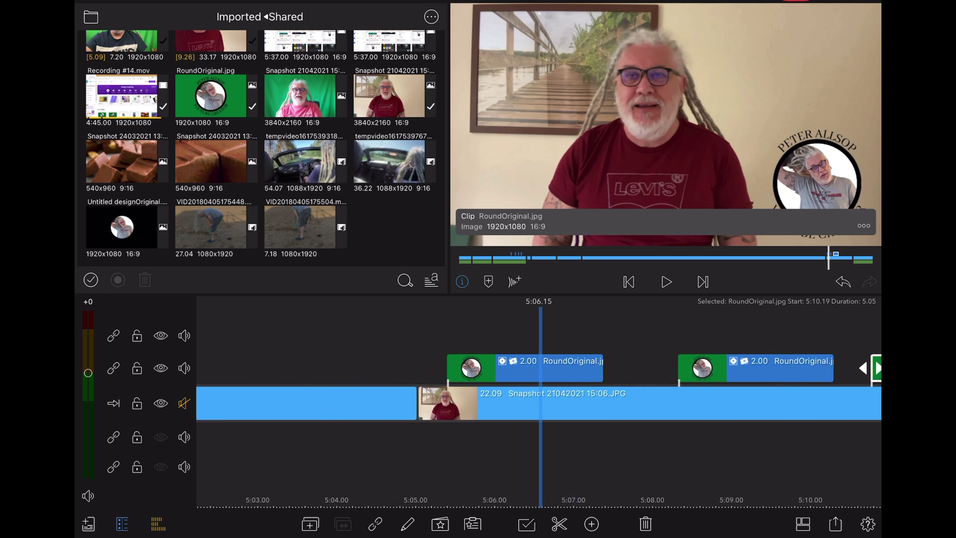
pyautogui.press('space')
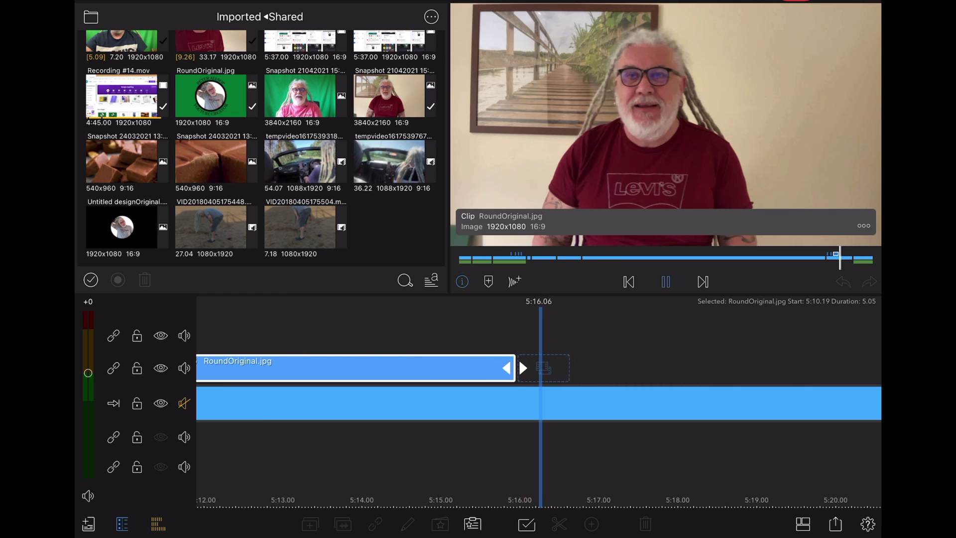
pyautogui.click(665, 282)
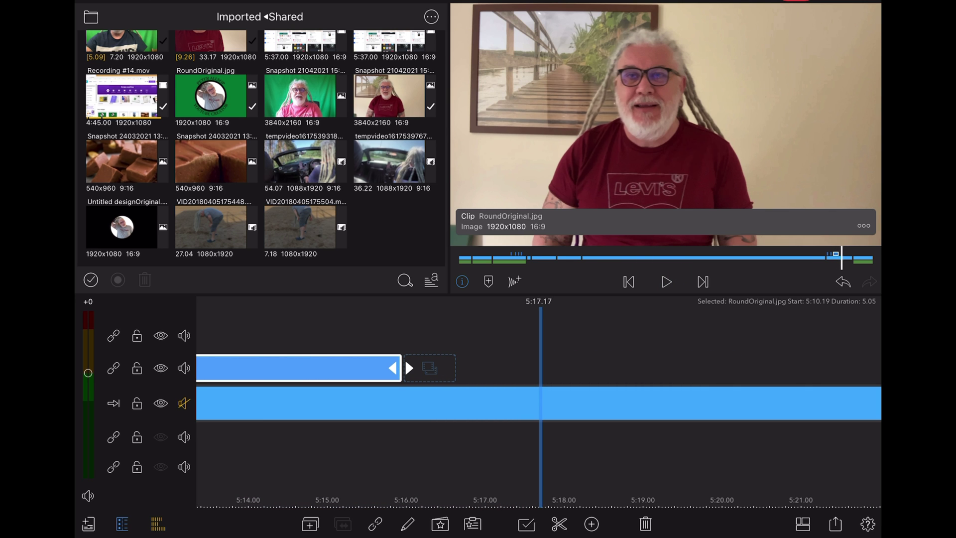